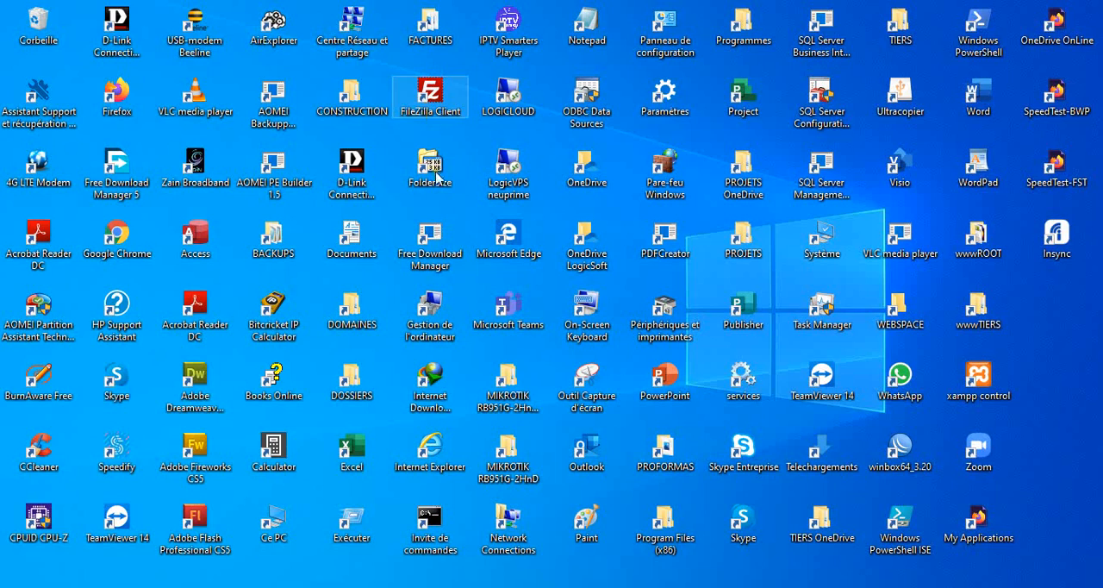
- Launch FileZilla and add a new entry in the Site Manager, named with the account's username
double_click(440, 96)
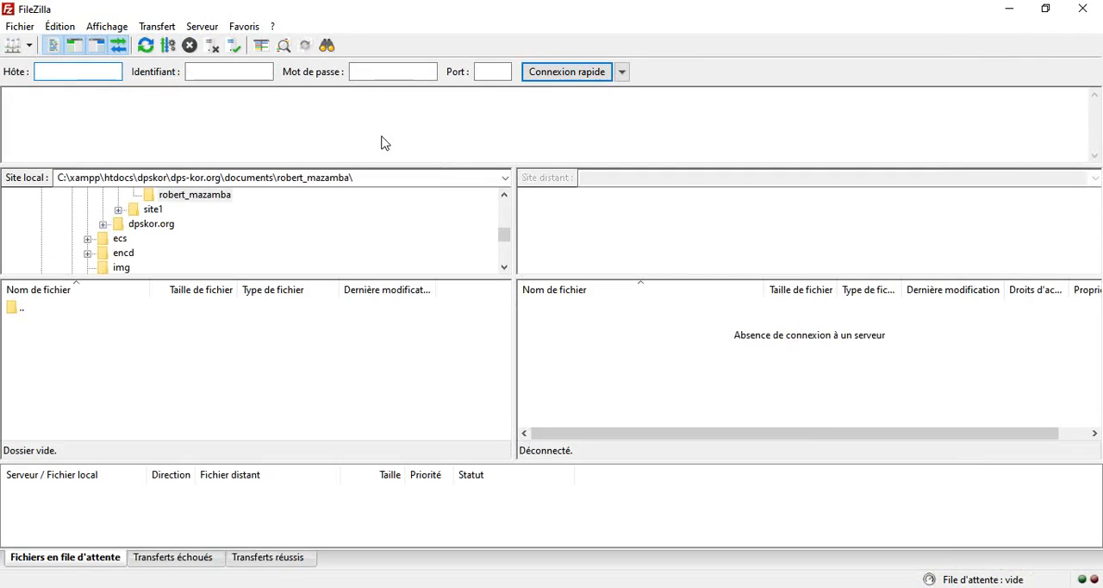
click(12, 50)
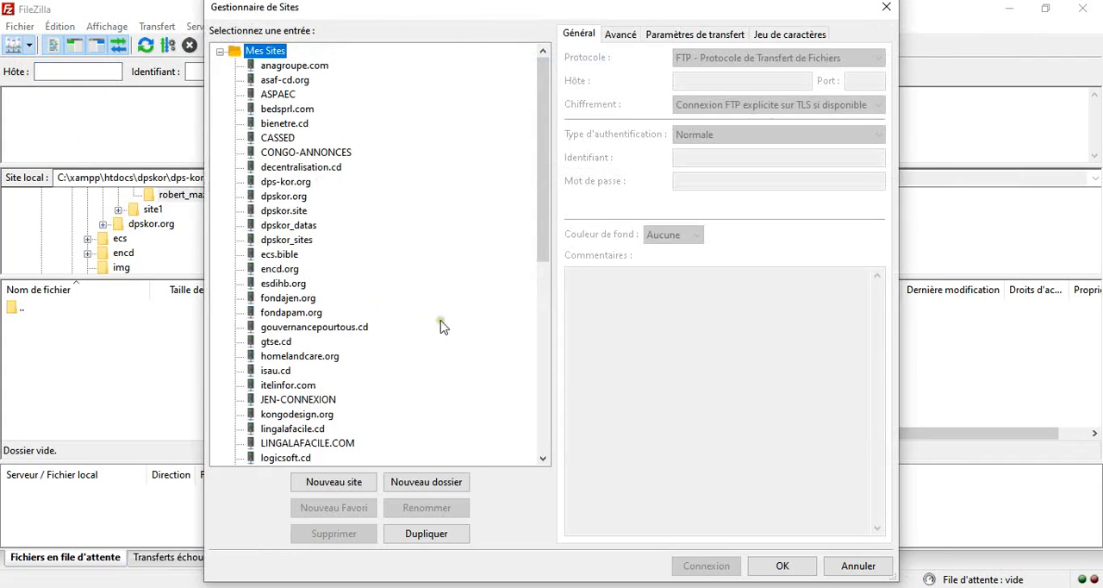
click(328, 488)
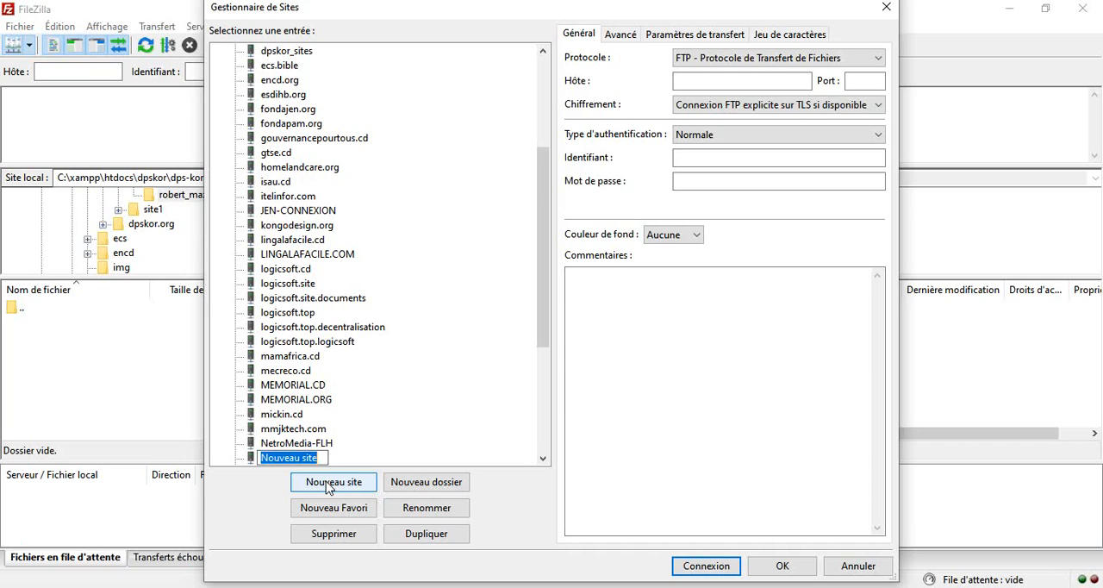
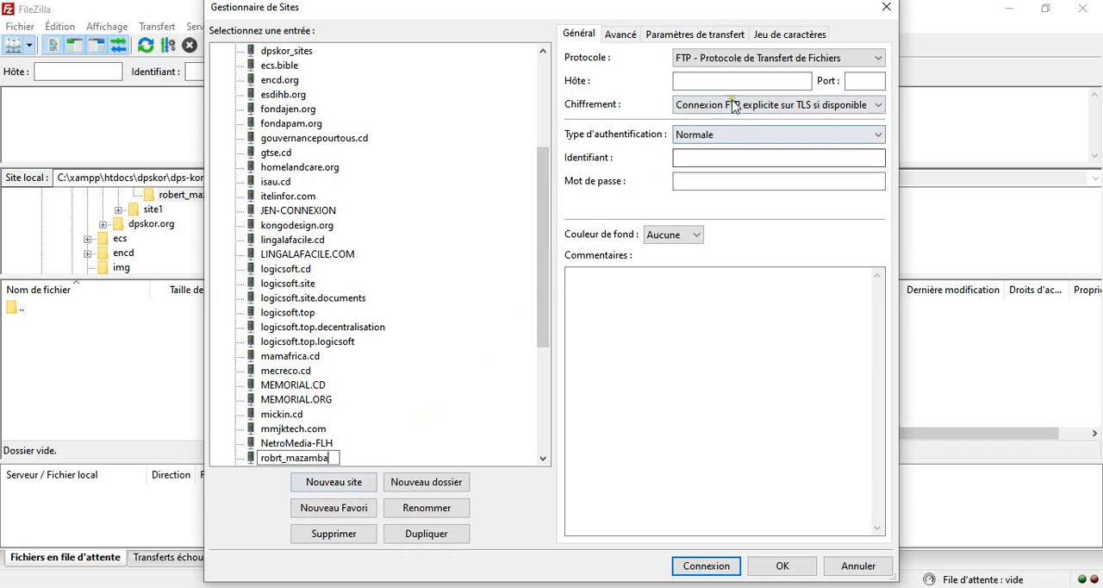
- Correct the new site entry's name by inserting the missing "e" in the first name
click(740, 82)
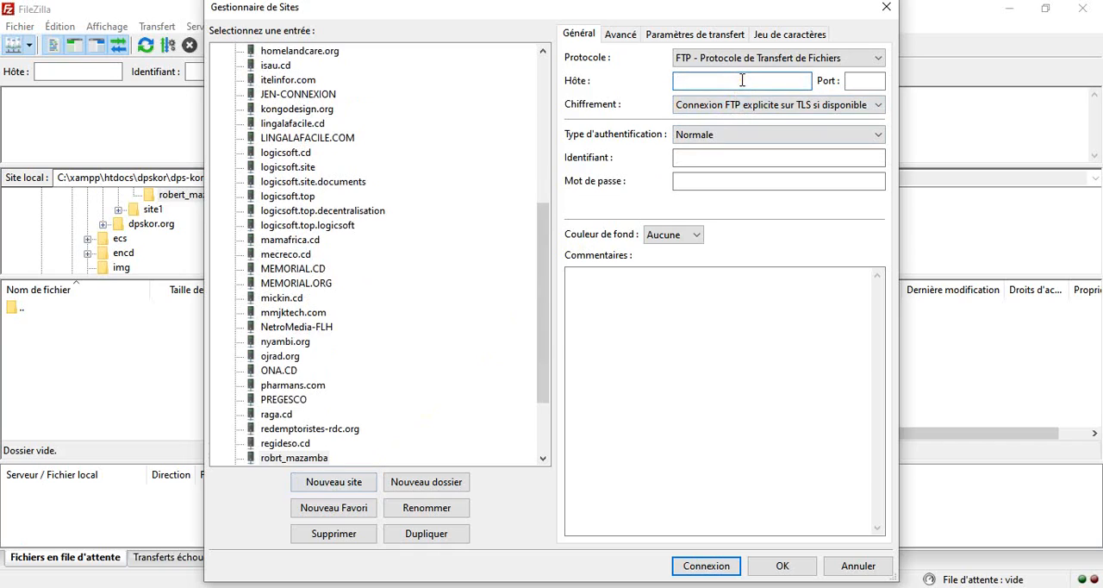
click(283, 460)
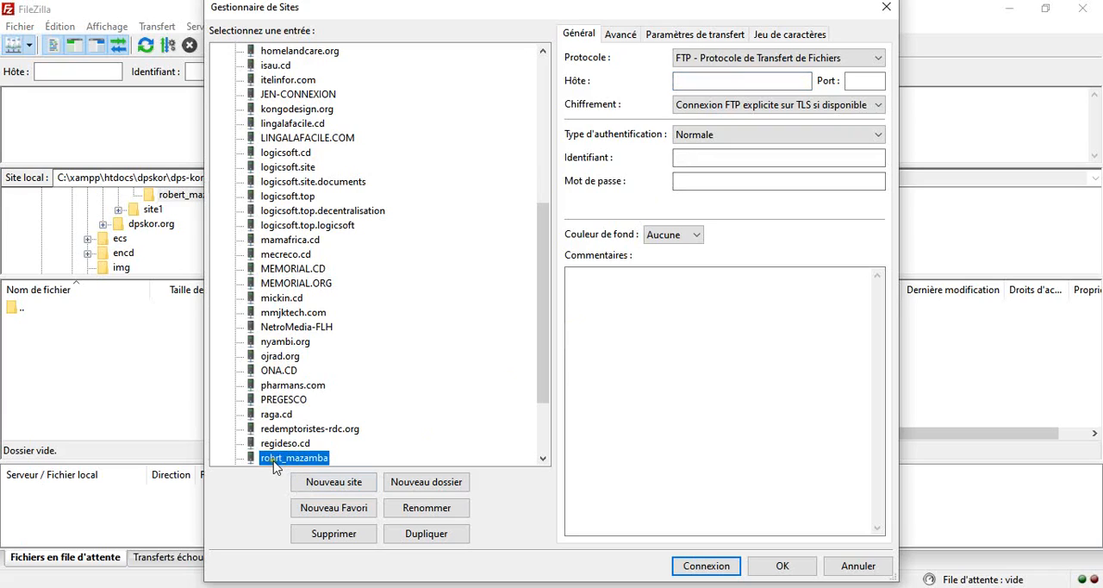
click(277, 459)
click(280, 459)
text(e)
click(326, 459)
- Set the new site's host to ftp.stie4now.net and its port to 21
click(714, 80)
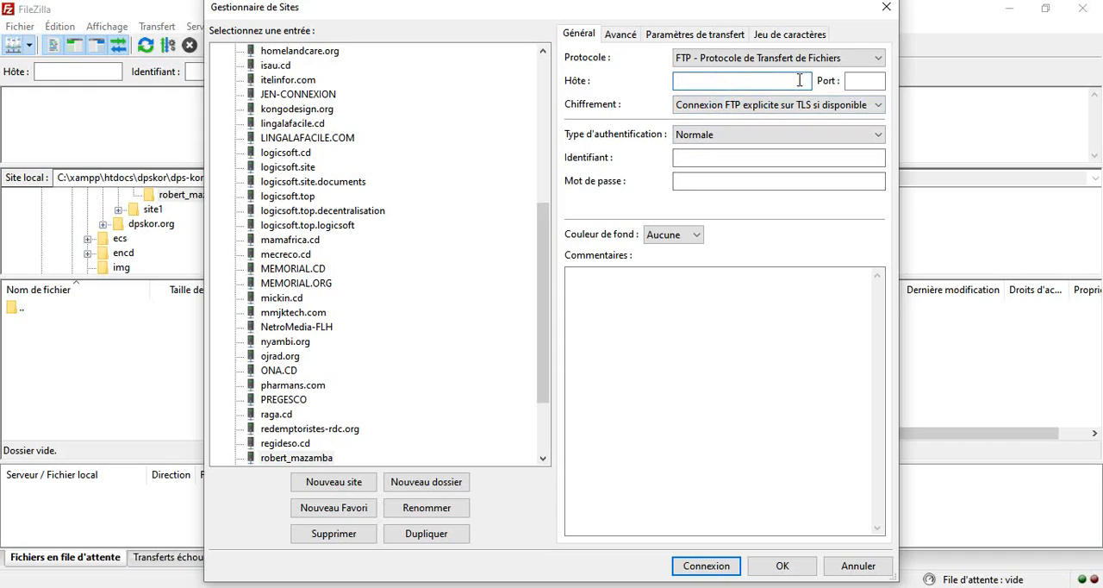
text(ftp.stie4now.net)
click(856, 80)
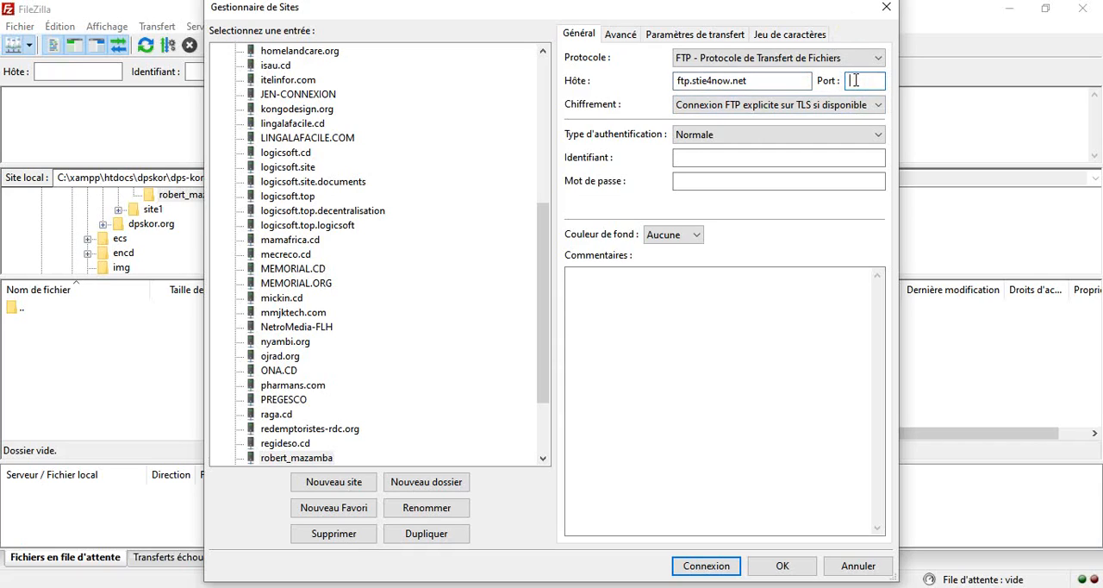
text(21)
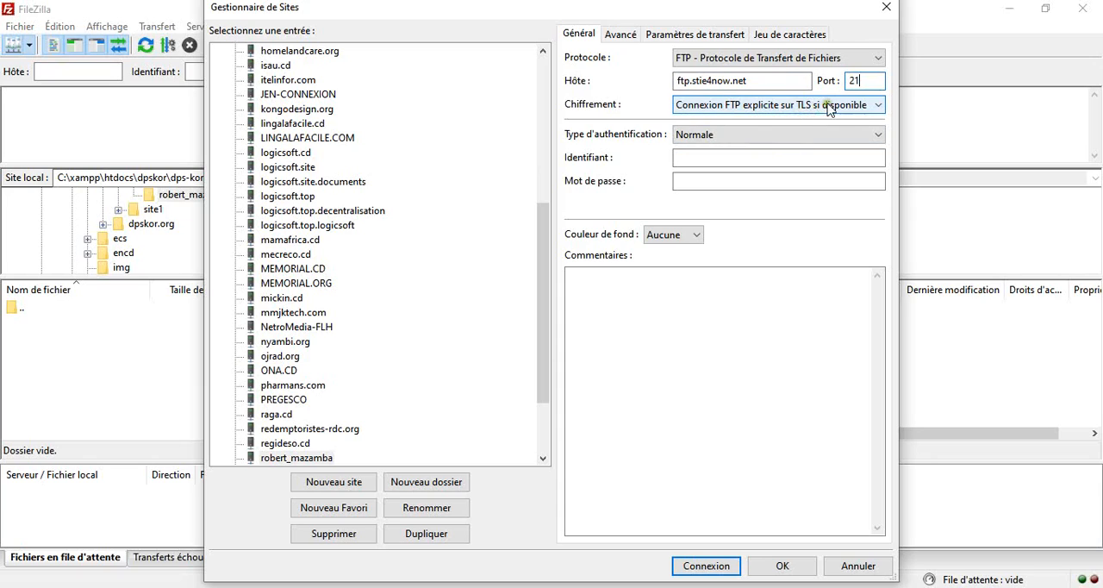
- Fill in the site's login with the account's username and the account password
click(734, 159)
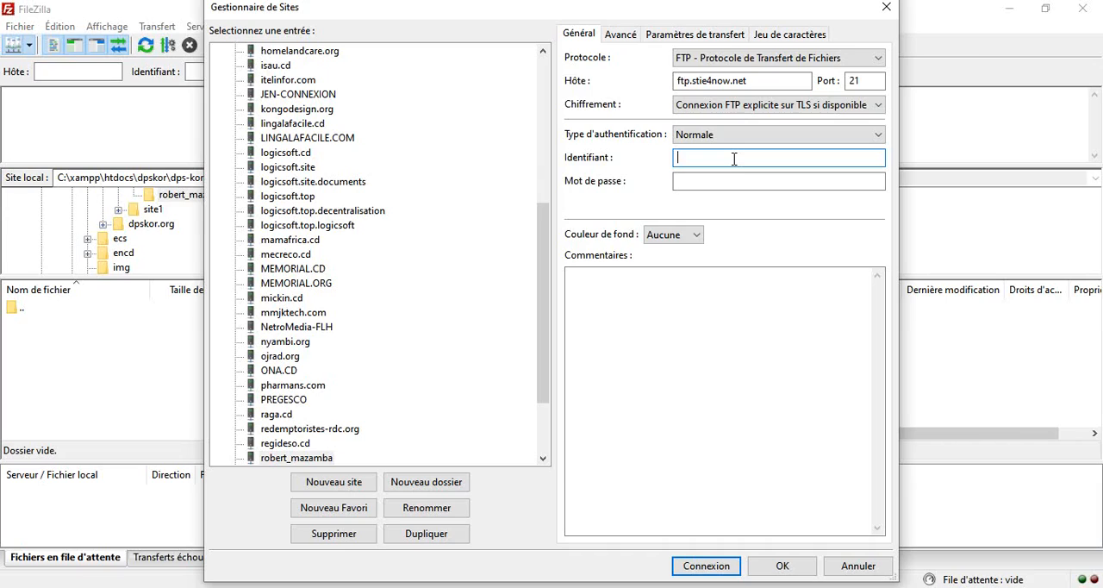
click(739, 180)
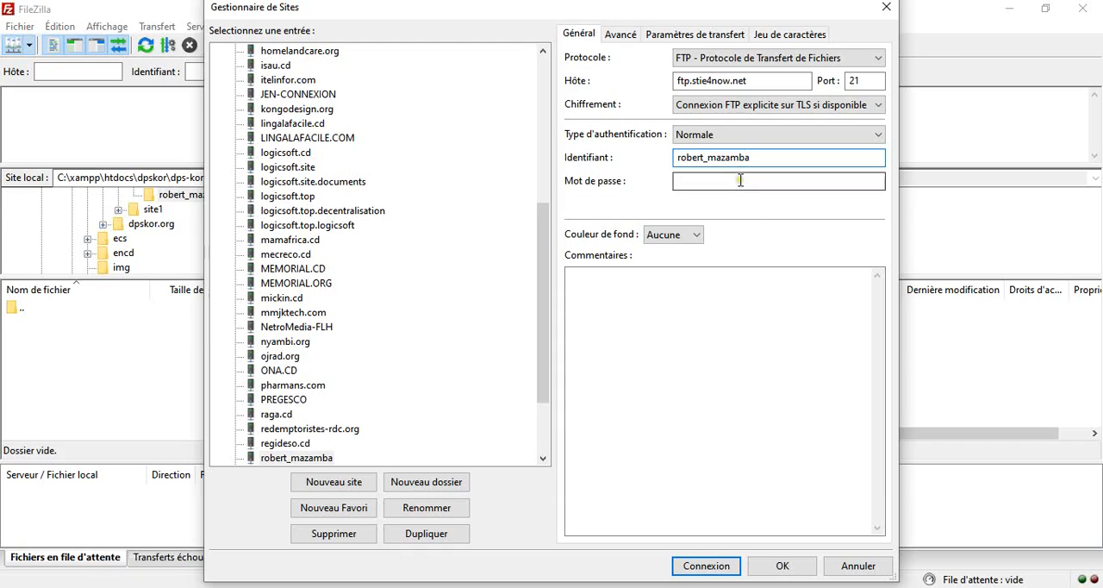
text(•••)
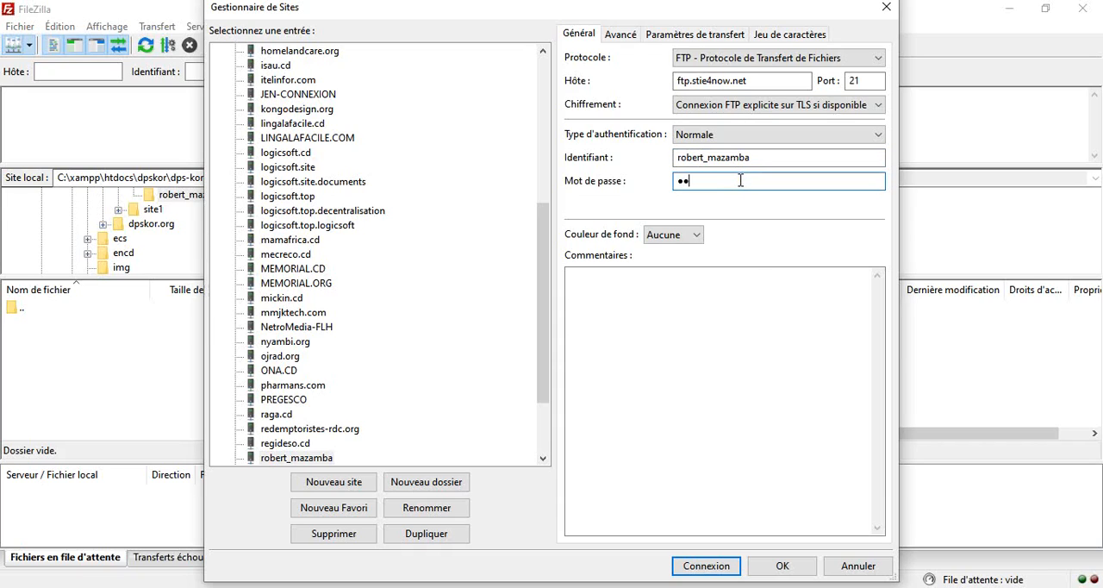
text(•••••••)
- Browse for the site's default local folder and go to C:\xampp\htdocs\dpskor
click(612, 39)
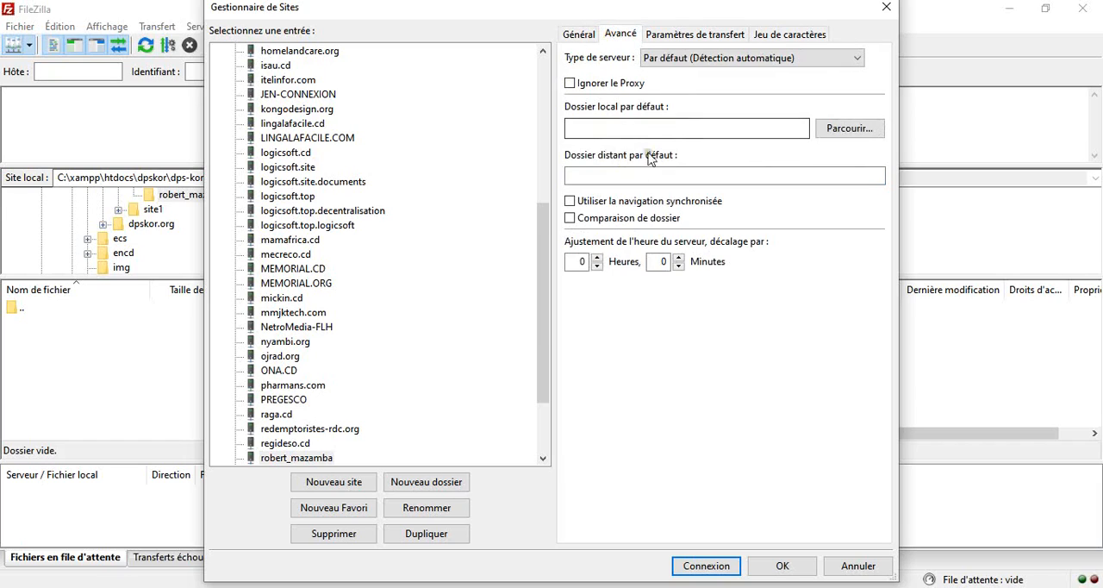
click(841, 129)
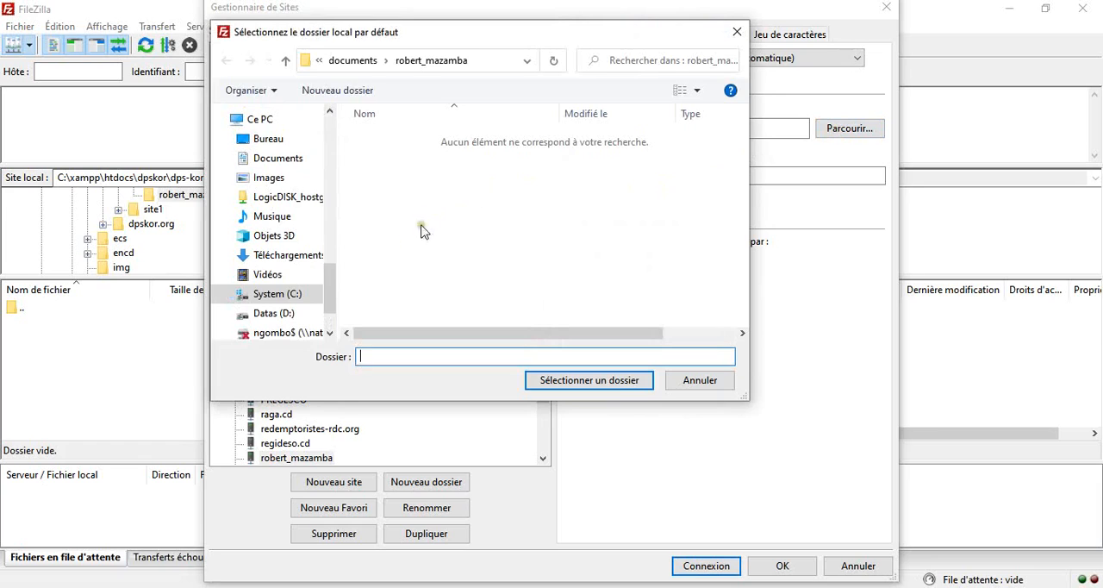
click(277, 295)
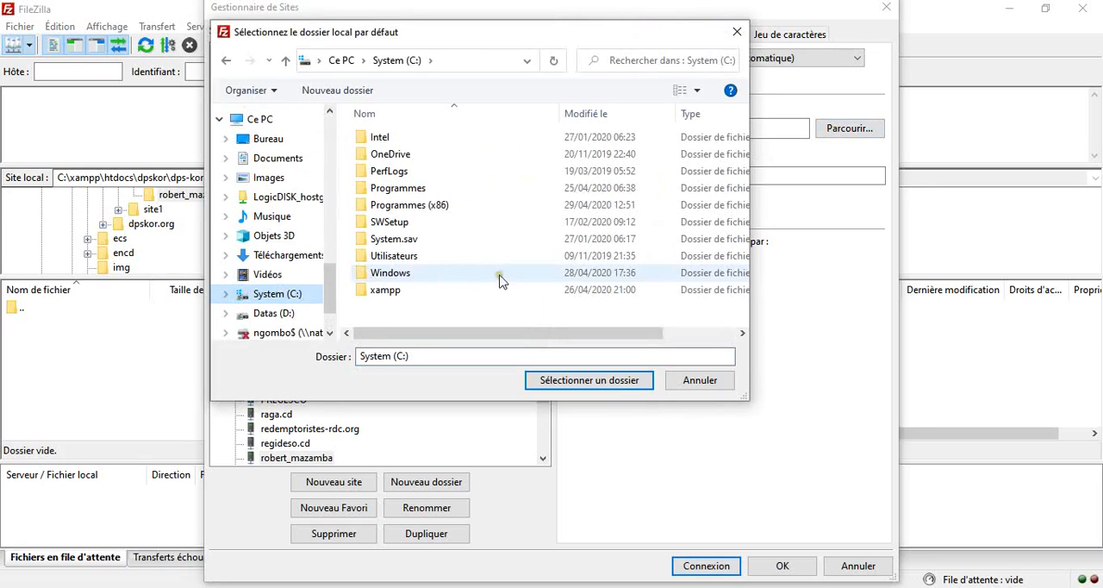
double_click(387, 293)
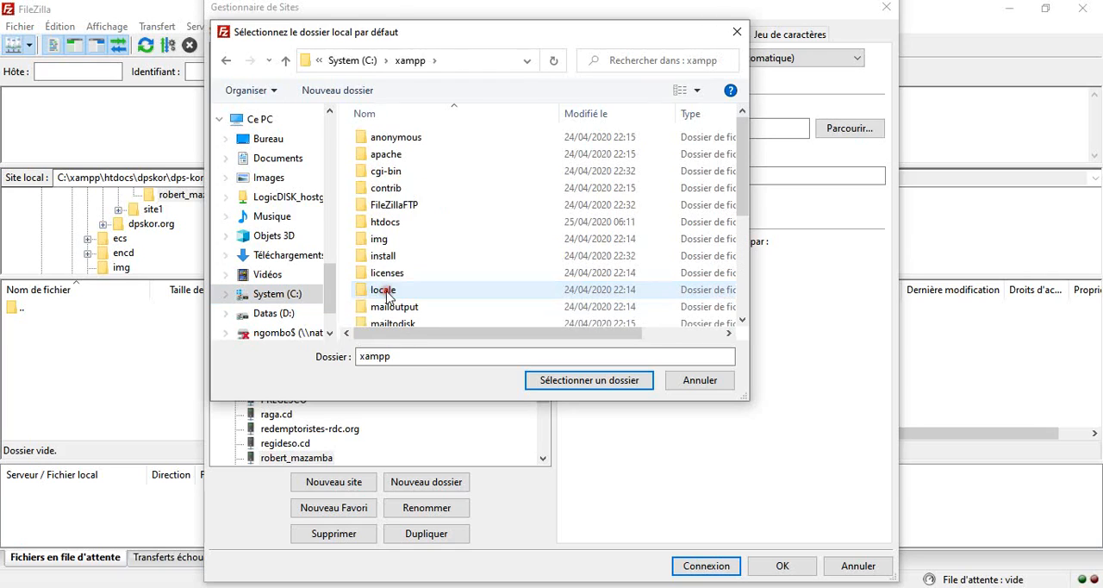
double_click(385, 221)
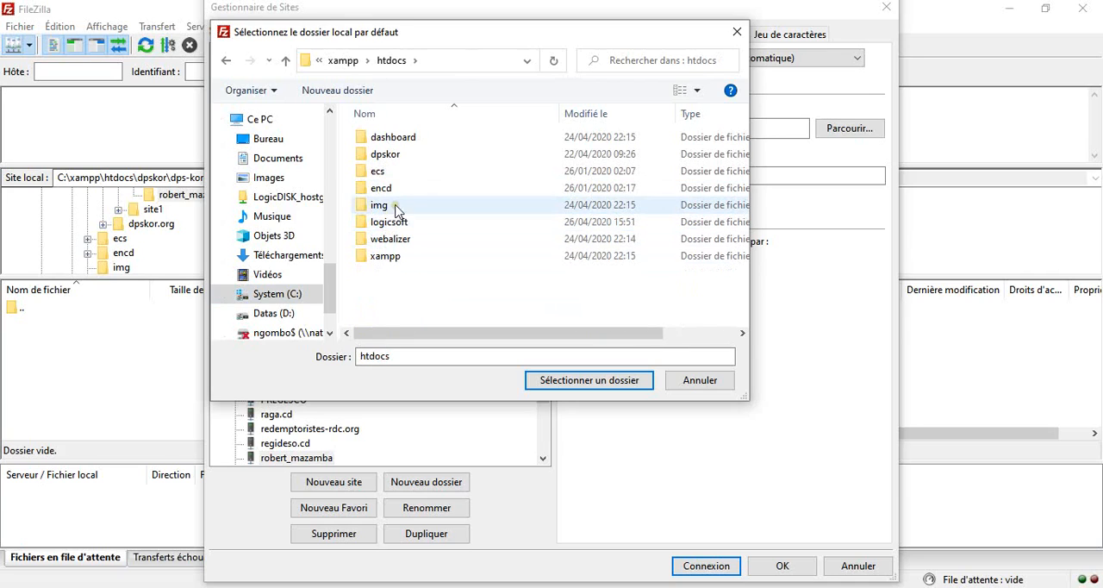
click(390, 155)
double_click(390, 155)
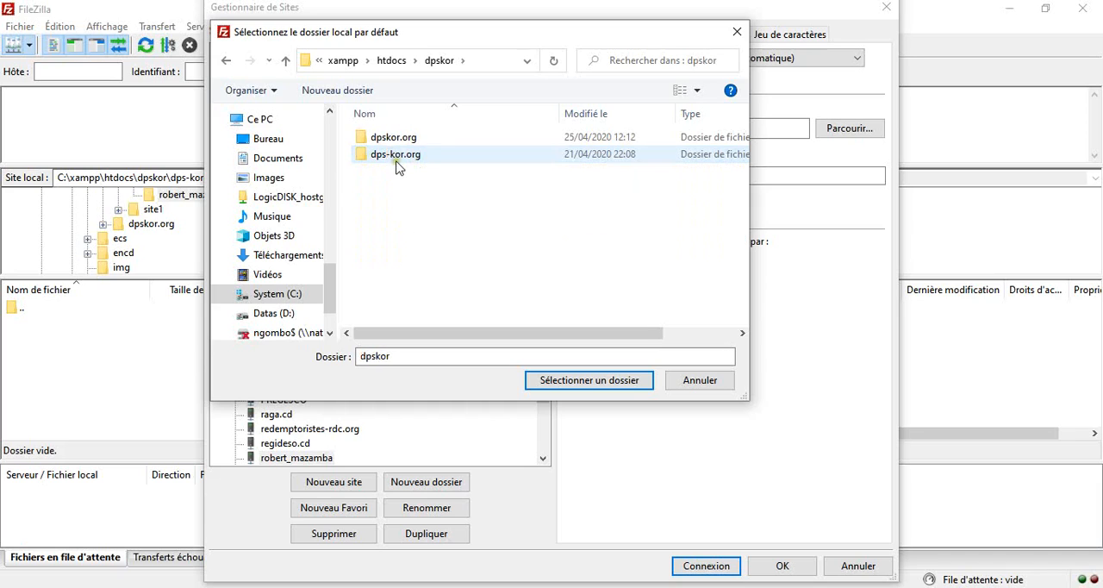
- Within dpskor, go through dps-kor.org and documents into the folder named after the account's user
click(396, 157)
double_click(396, 157)
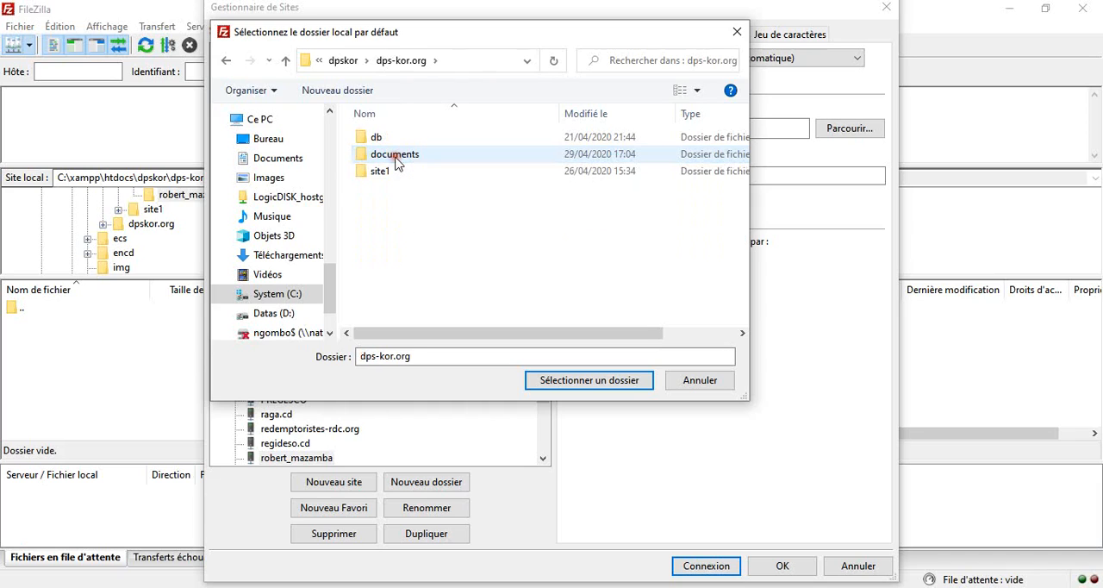
click(398, 159)
double_click(400, 158)
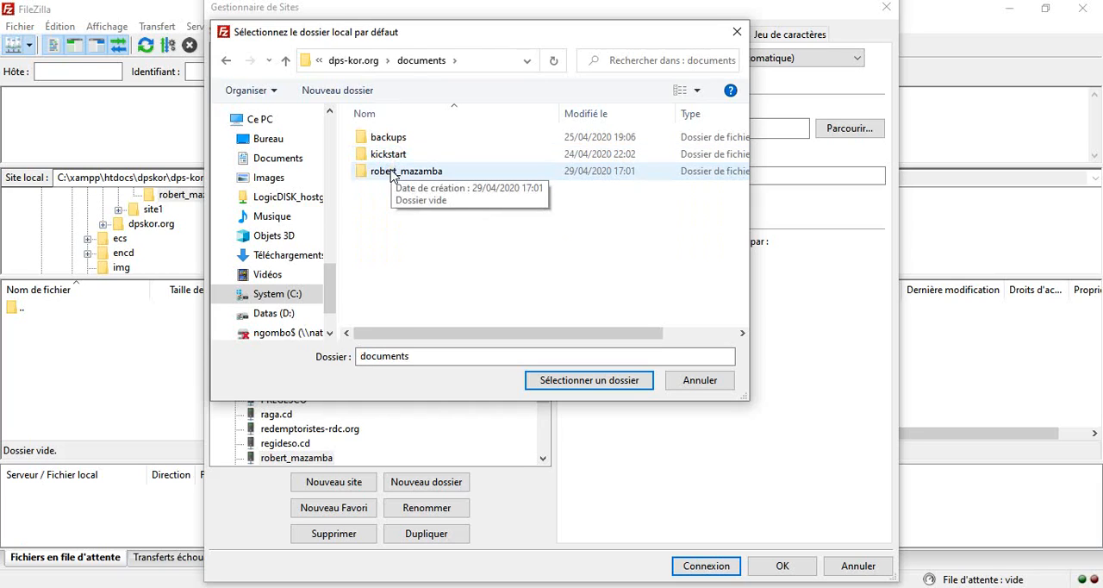
click(394, 172)
double_click(394, 173)
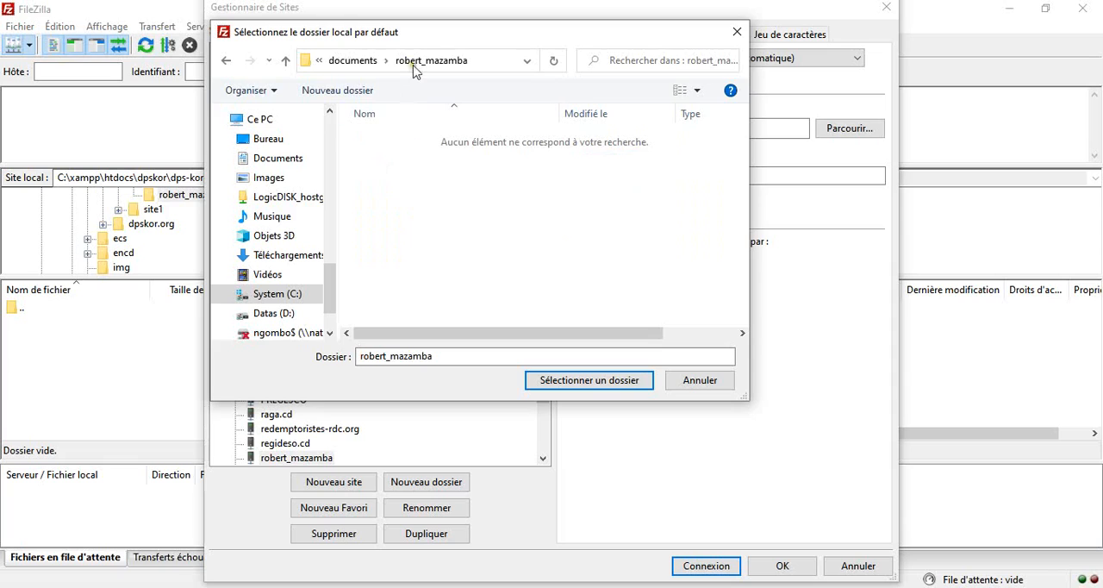
click(353, 60)
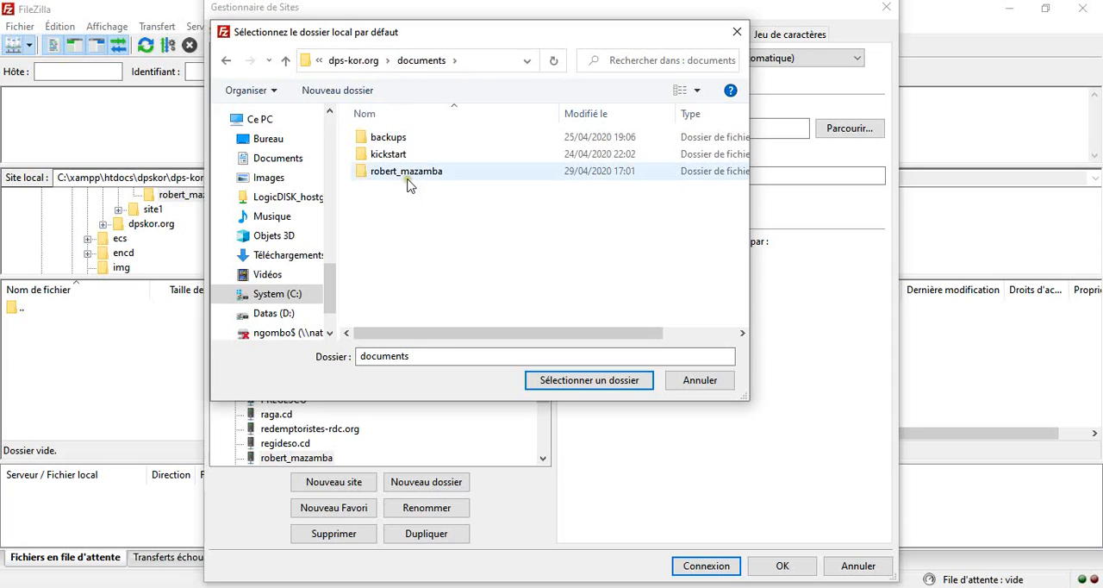
double_click(410, 175)
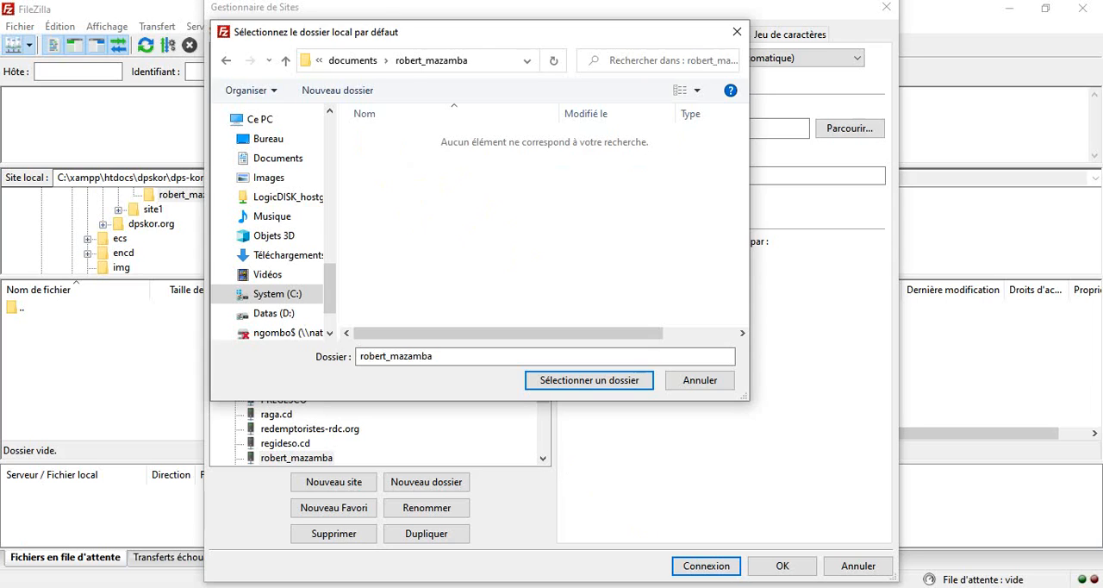
- Show the desktop and open the Documents subfolder of Downloads (Téléchargements) in File Explorer
right_click(746, 587)
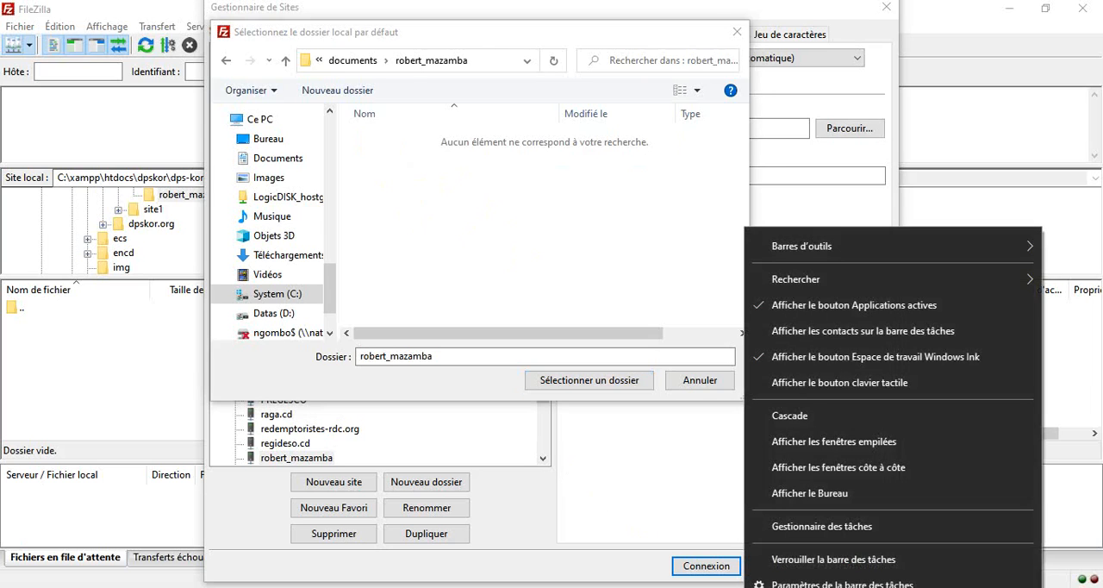
click(810, 493)
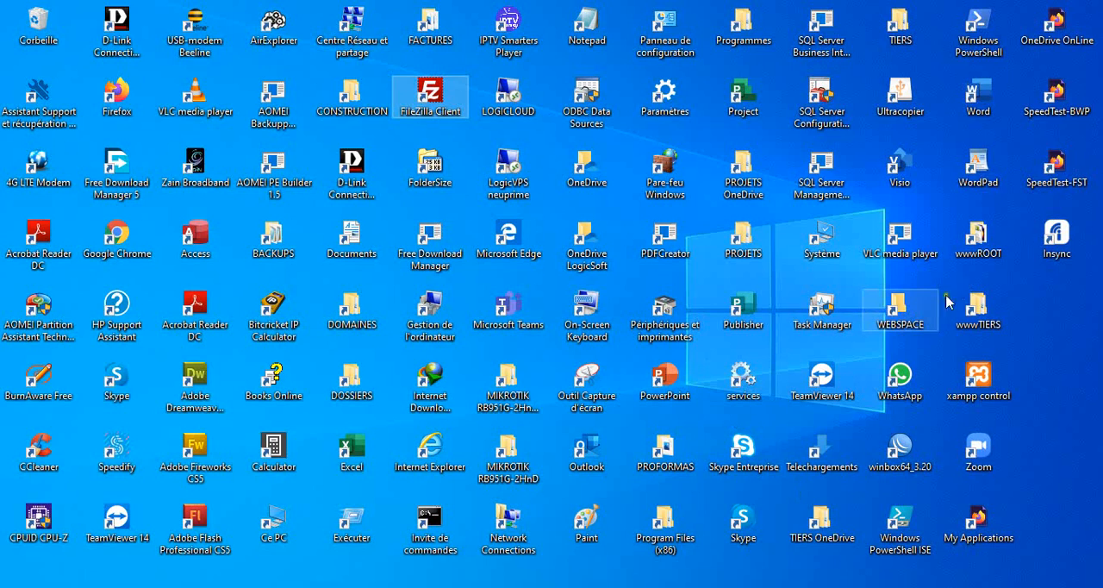
click(811, 444)
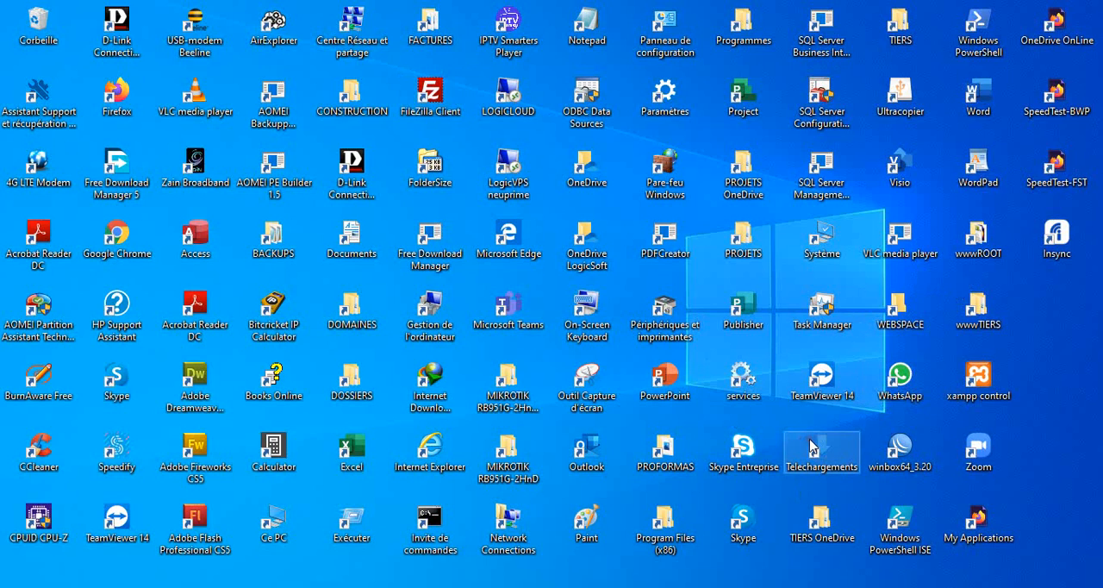
double_click(811, 445)
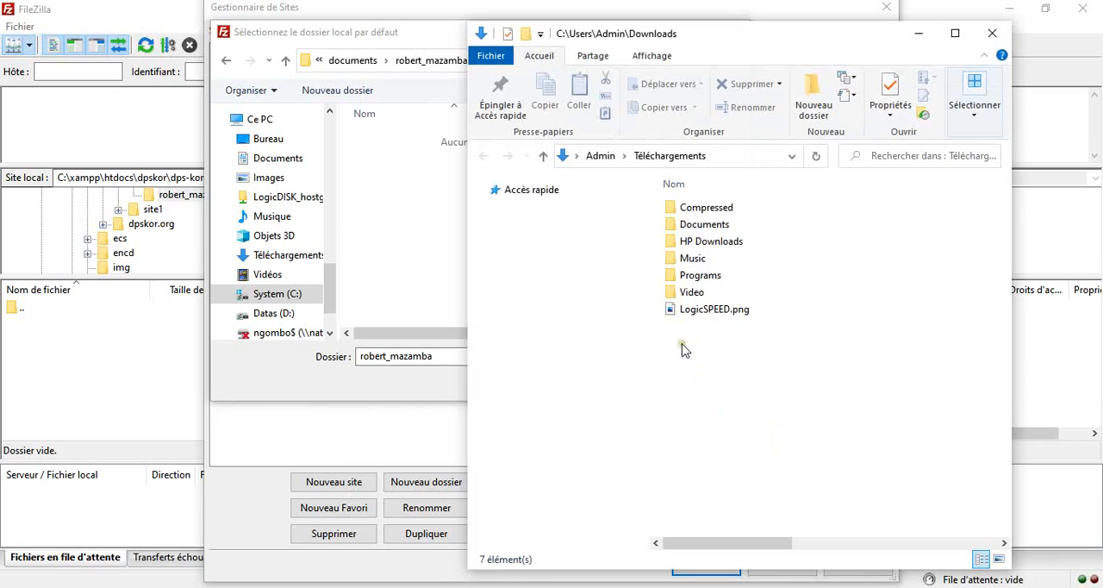
double_click(704, 226)
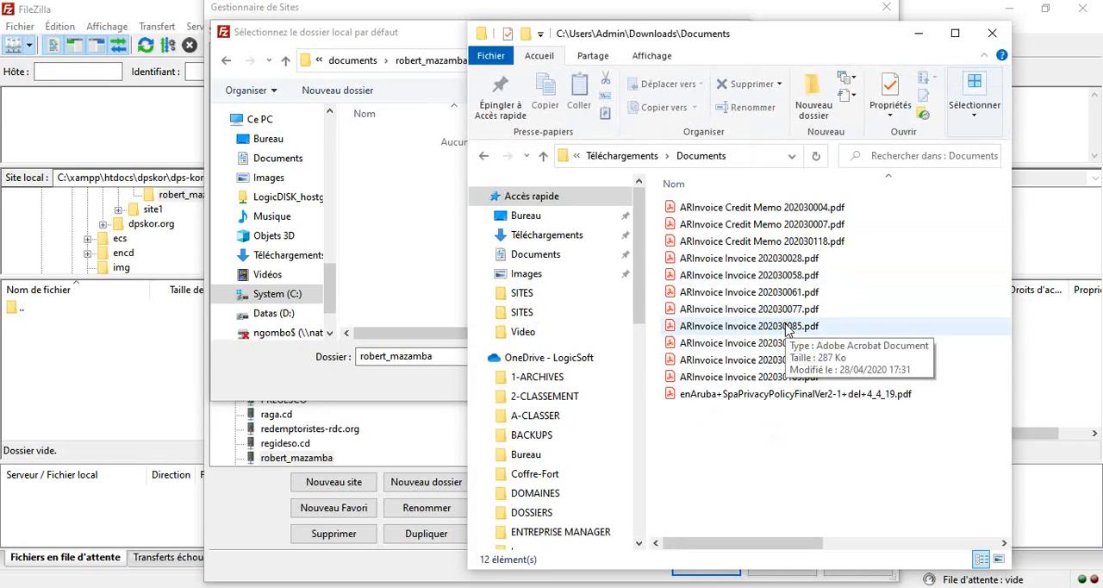
- Copy the files ARInvoice Invoice 202030137.pdf and ARInvoice Invoice 202030169.pdf to the clipboard
click(786, 329)
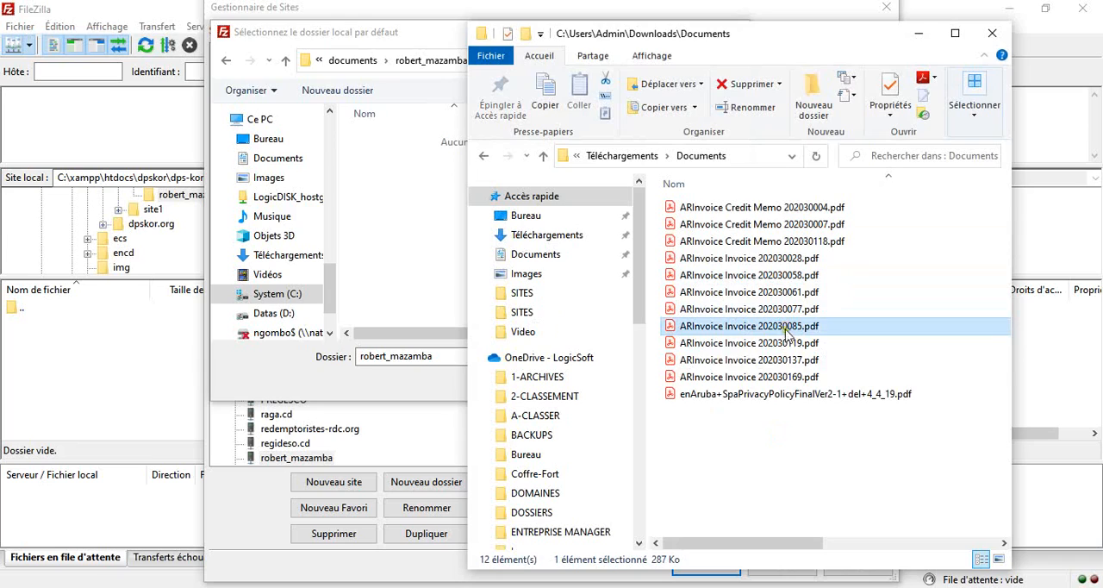
click(791, 394)
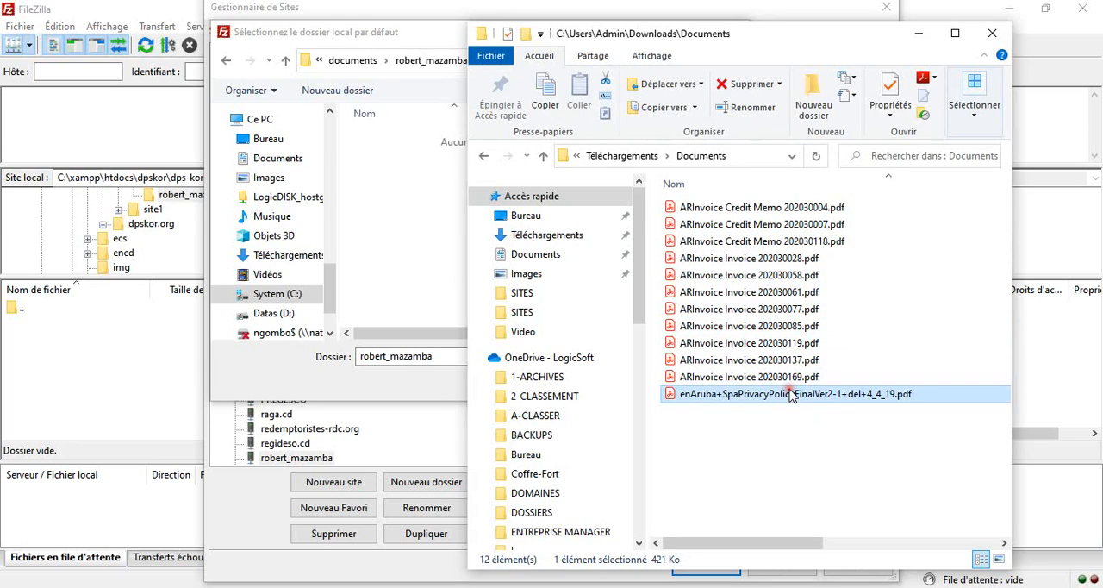
click(781, 377)
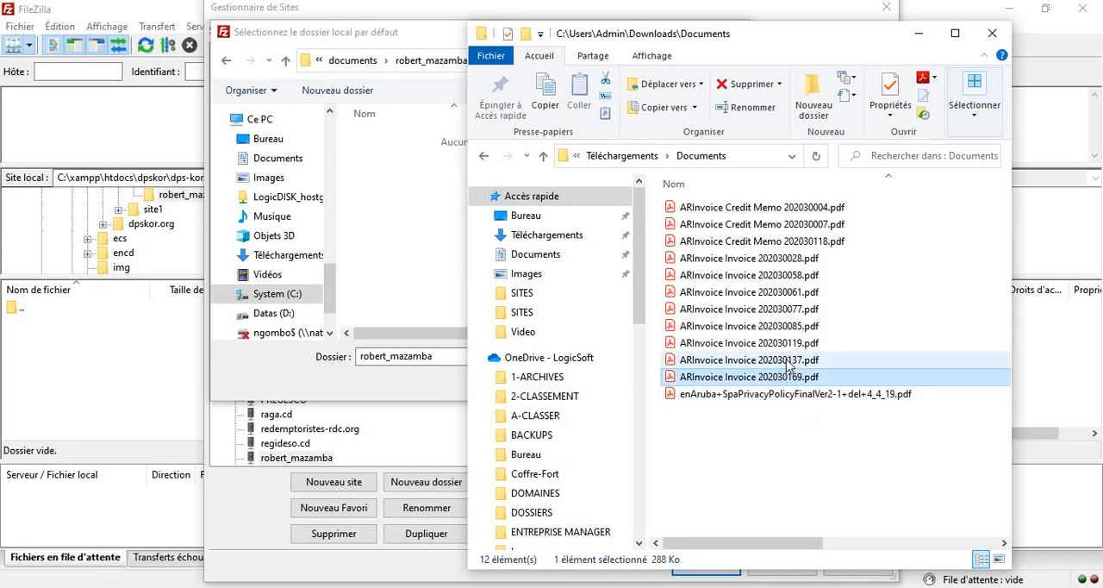
ctrl+click(787, 362)
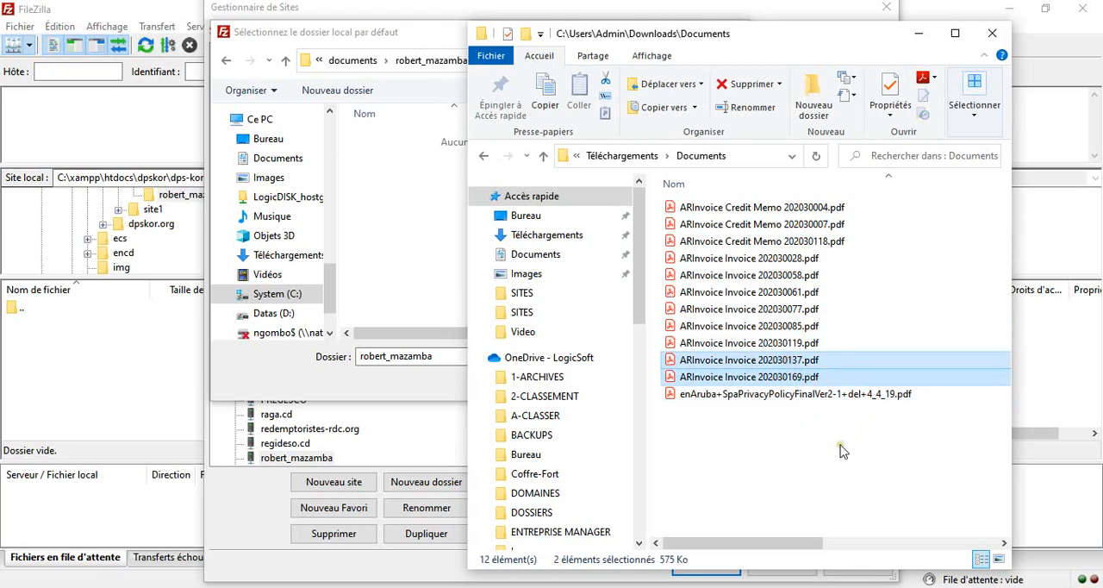
right_click(785, 357)
click(837, 492)
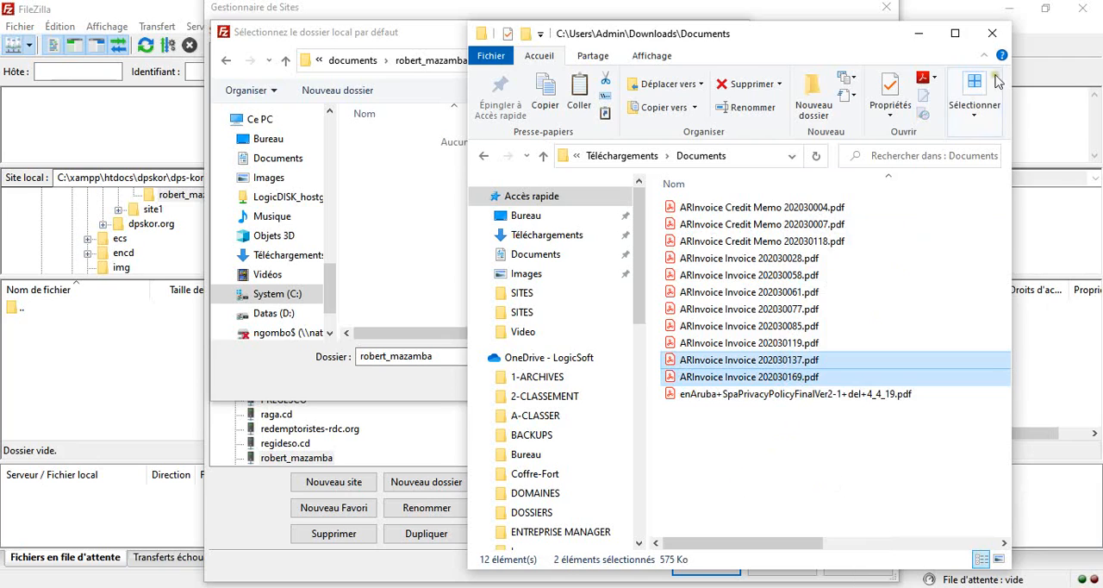
- Close the Downloads Documents window and go to C:\xampp\htdocs in the other File Explorer window
click(992, 33)
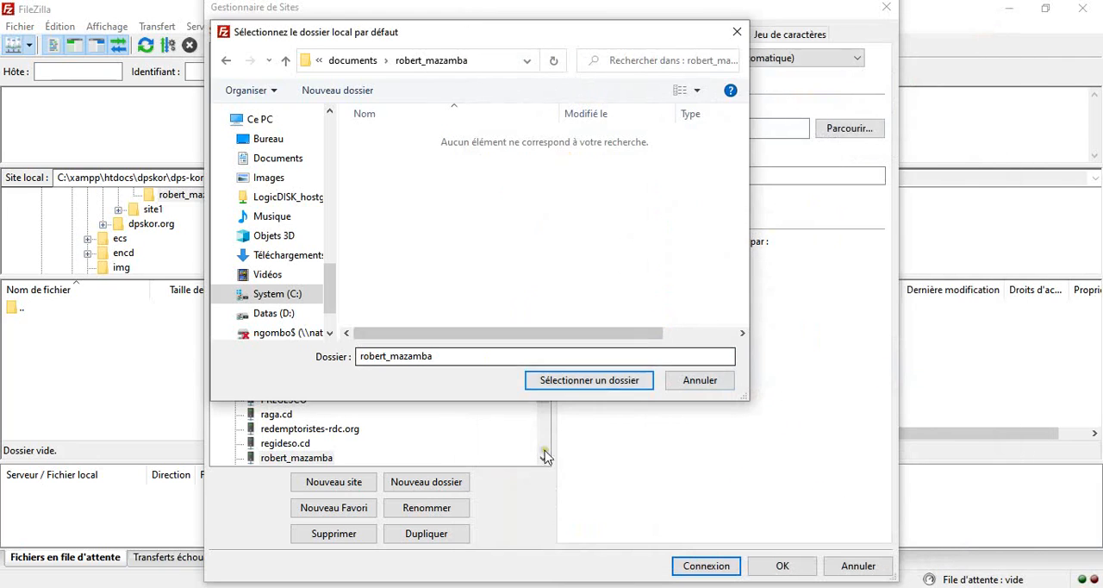
click(336, 587)
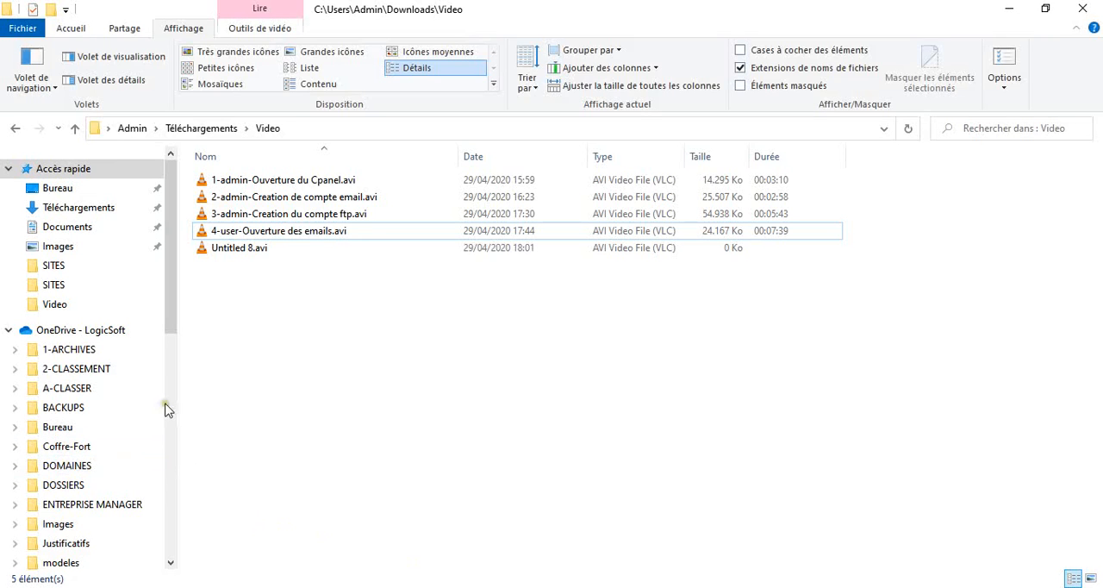
drag(168, 341, 172, 553)
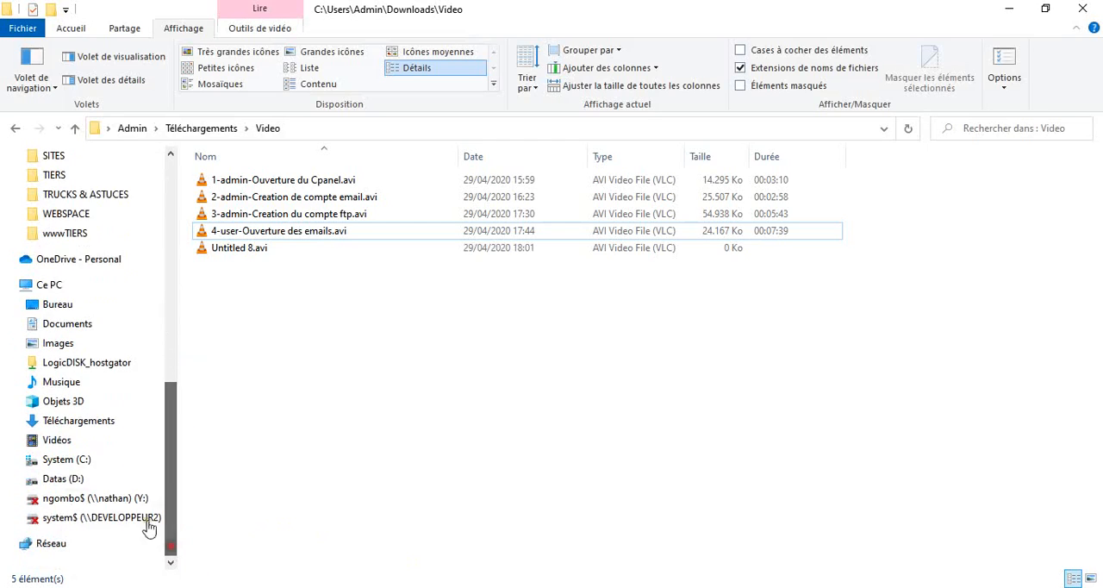
click(81, 458)
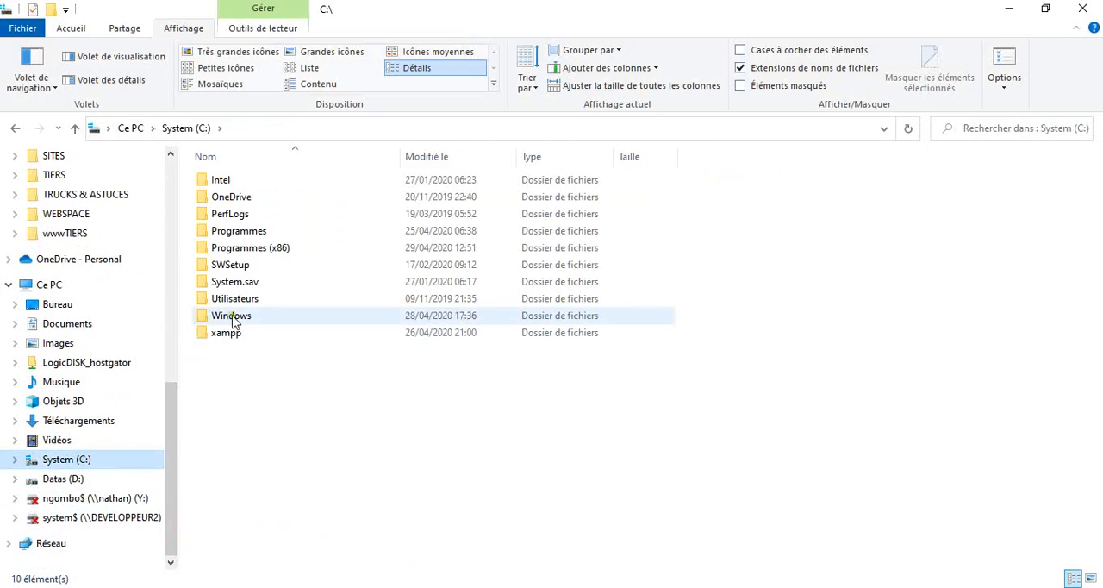
click(235, 334)
double_click(237, 336)
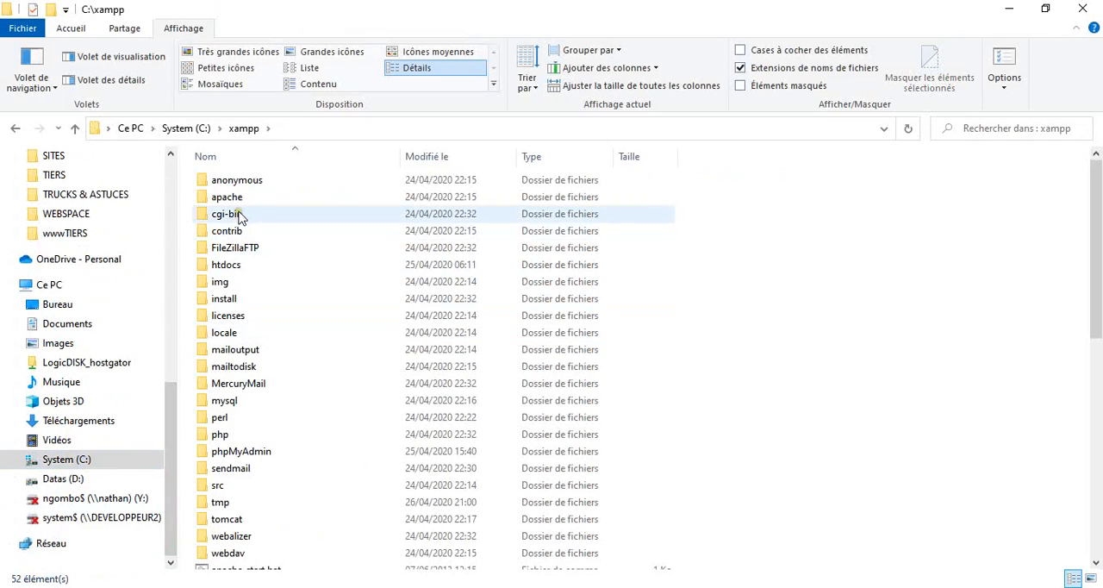
click(228, 266)
double_click(226, 267)
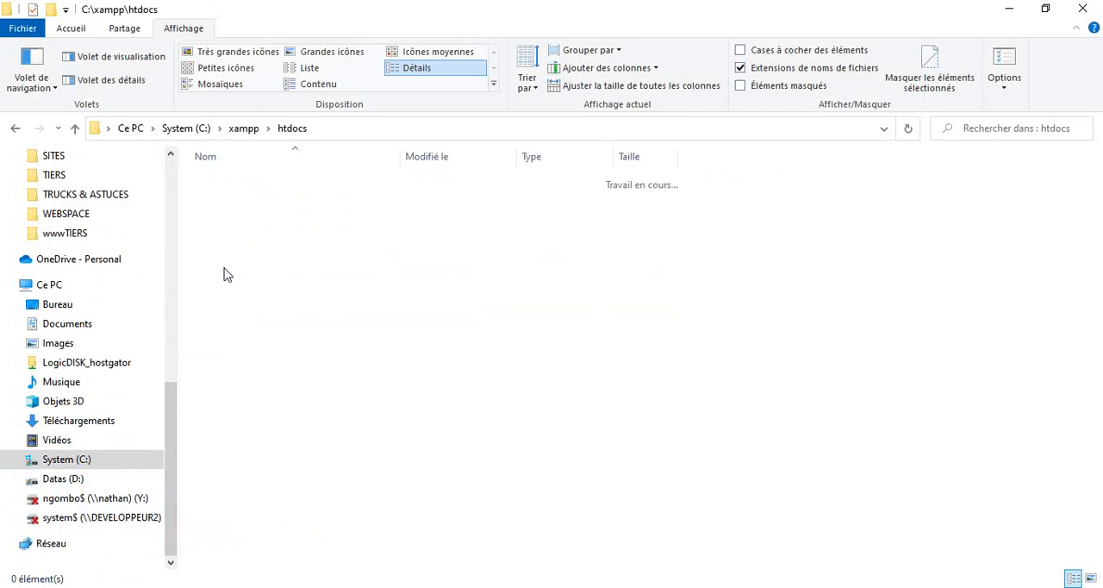
- Go through dpskor, dps-kor.org and documents into the account user's folder and paste the two copied invoice PDFs there
click(238, 198)
double_click(240, 200)
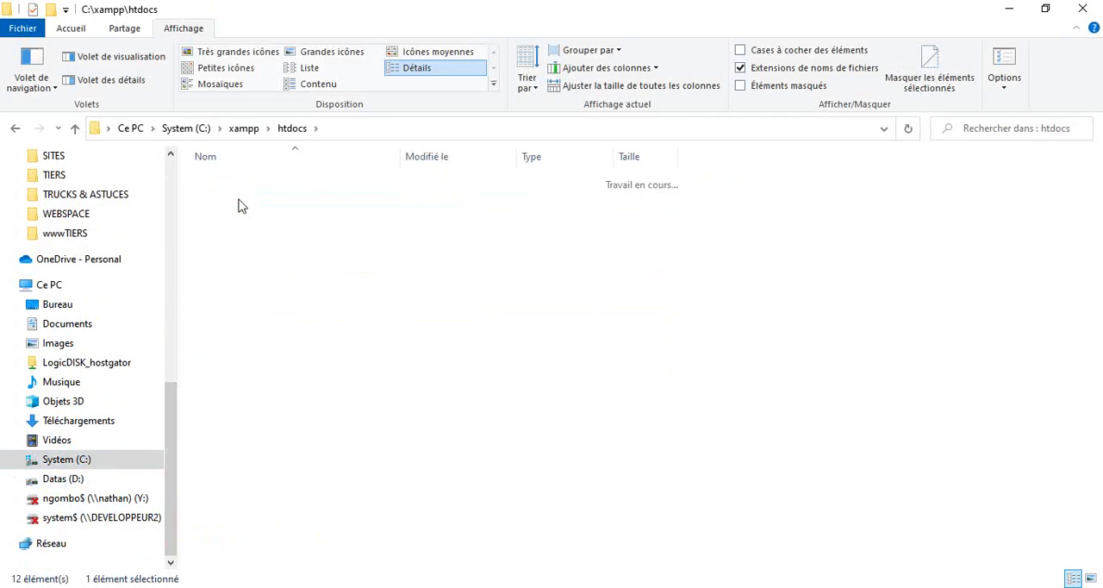
click(240, 200)
double_click(240, 200)
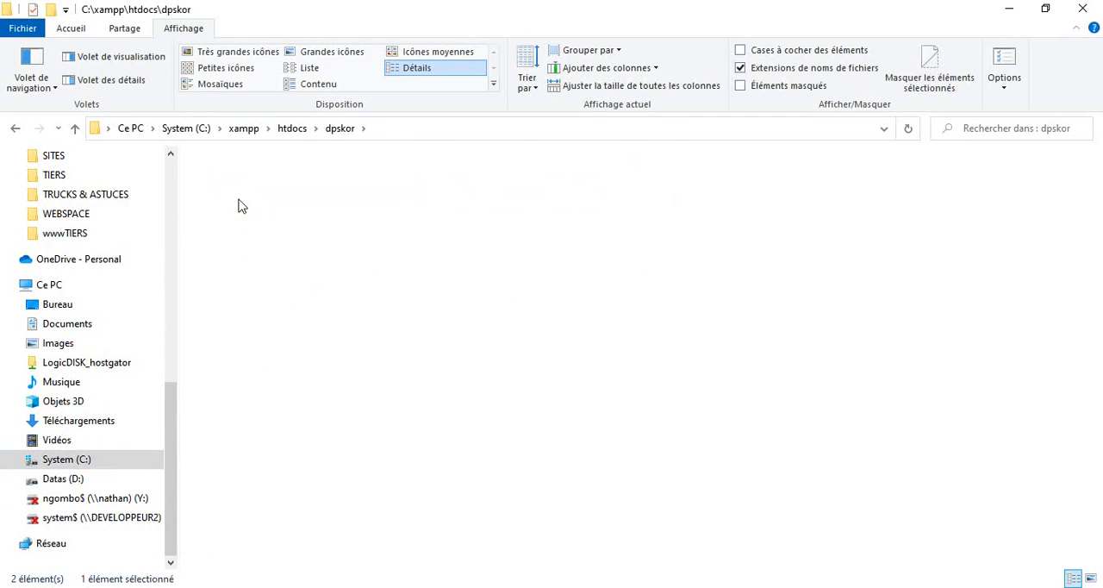
click(240, 198)
double_click(239, 198)
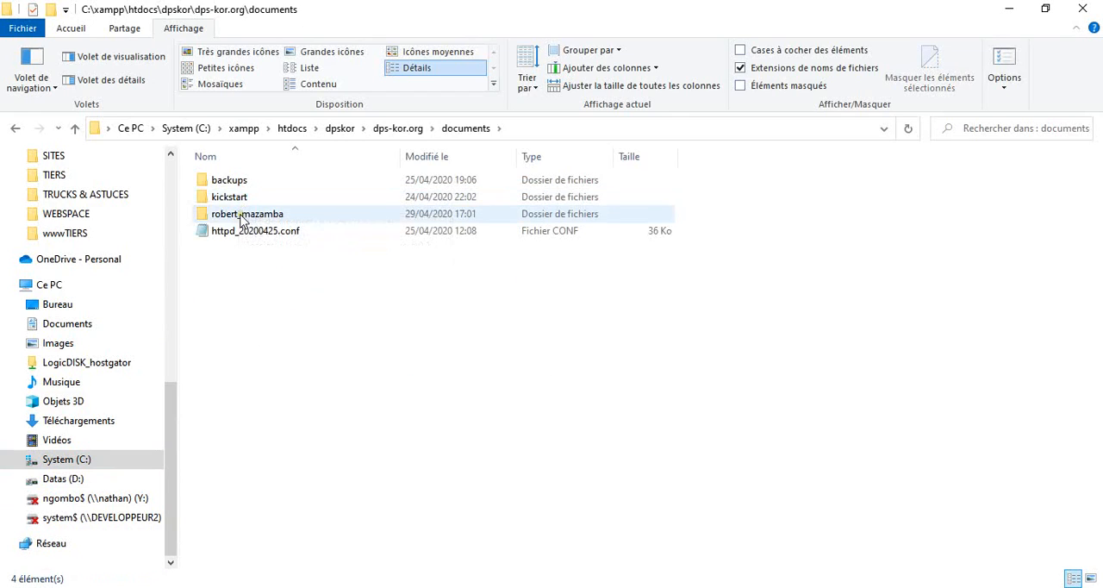
click(241, 217)
double_click(242, 216)
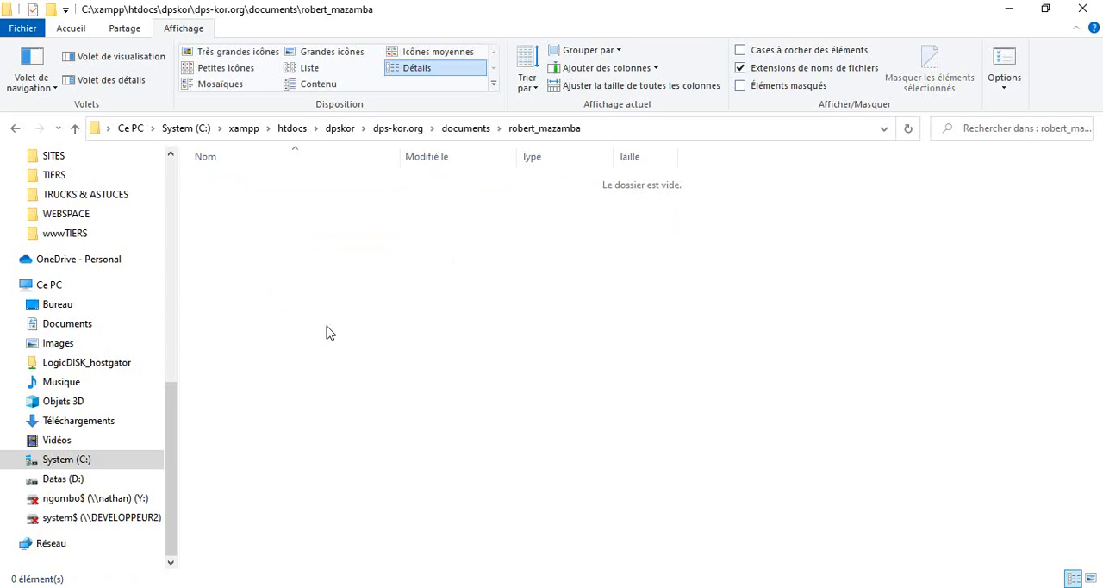
key(ctrl+v)
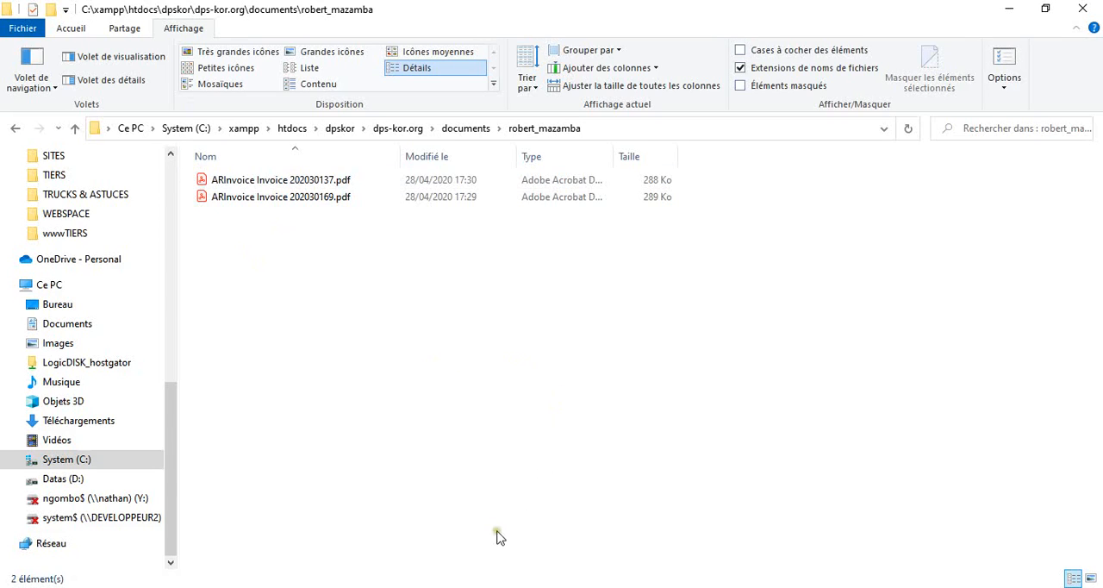
- Return to FileZilla, choose the account user's folder as the site's default local folder and check the end of its path
click(587, 586)
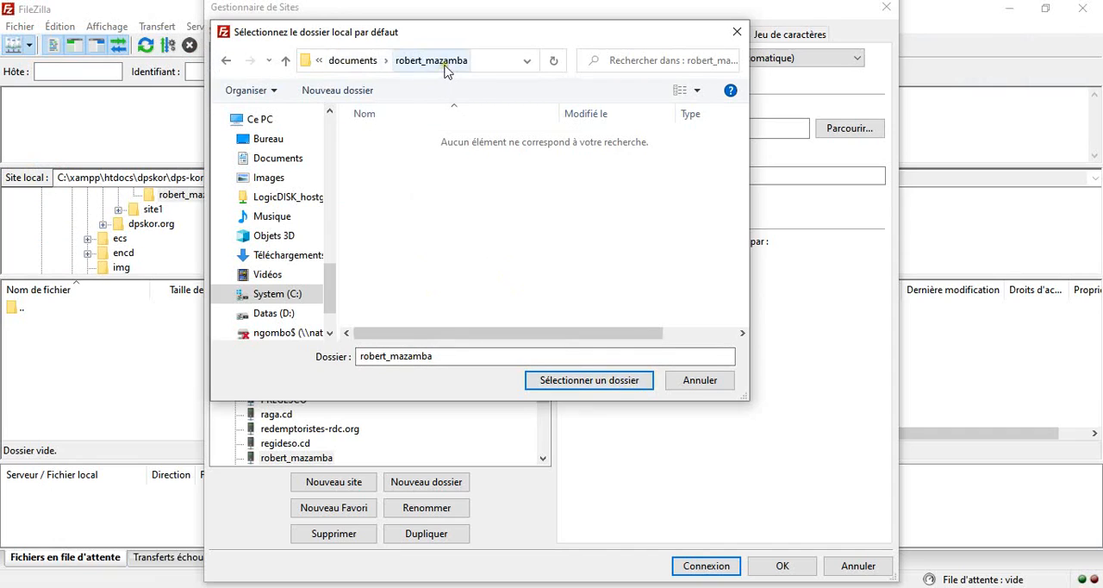
click(591, 382)
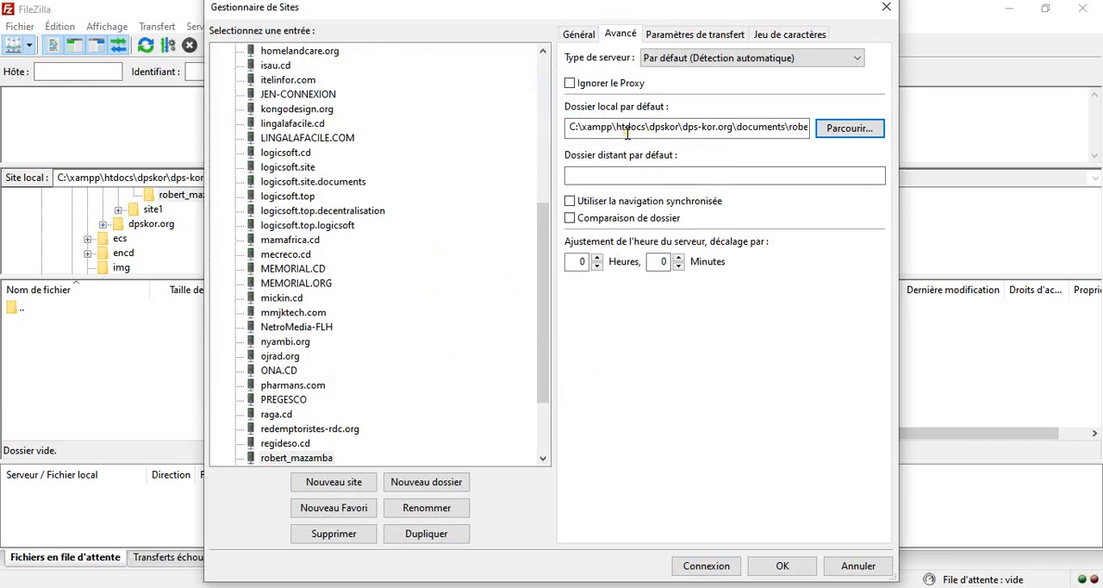
click(601, 129)
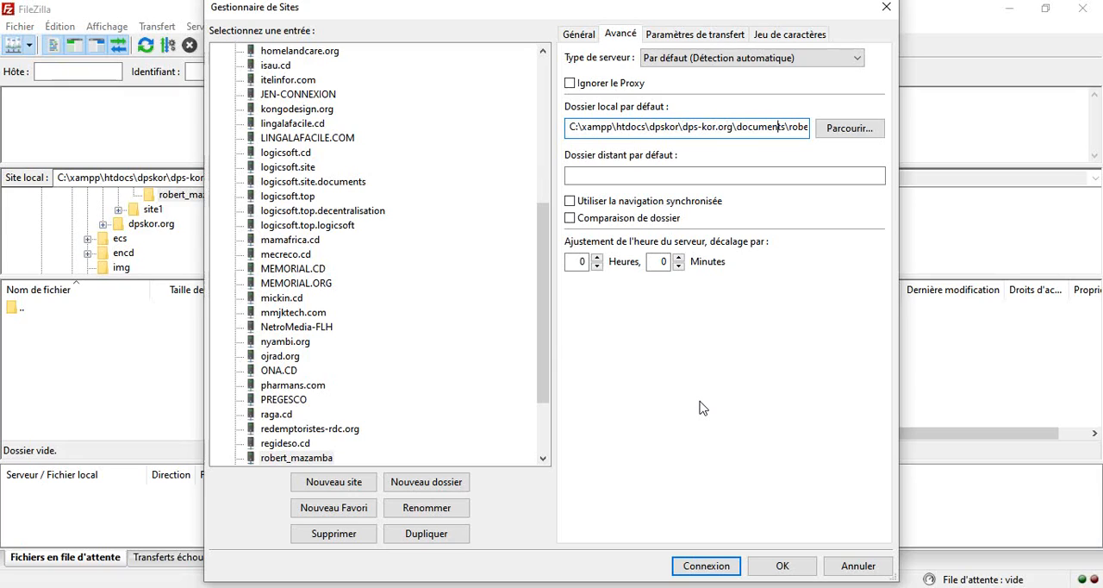
key(Right)
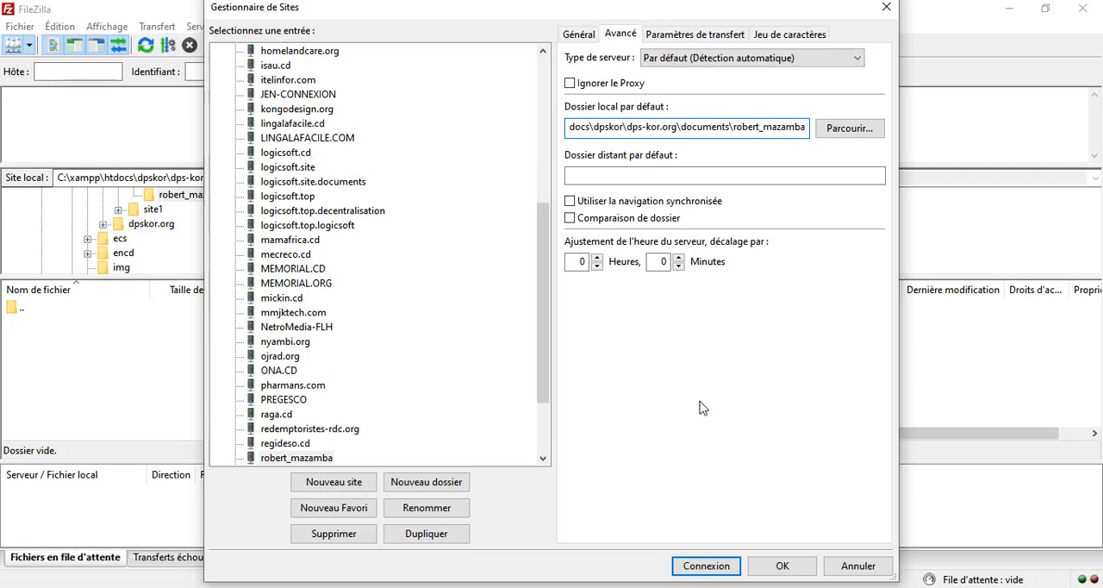
- Set the default remote folder to / with synchronised navigation enabled, and try to connect to the site
click(609, 175)
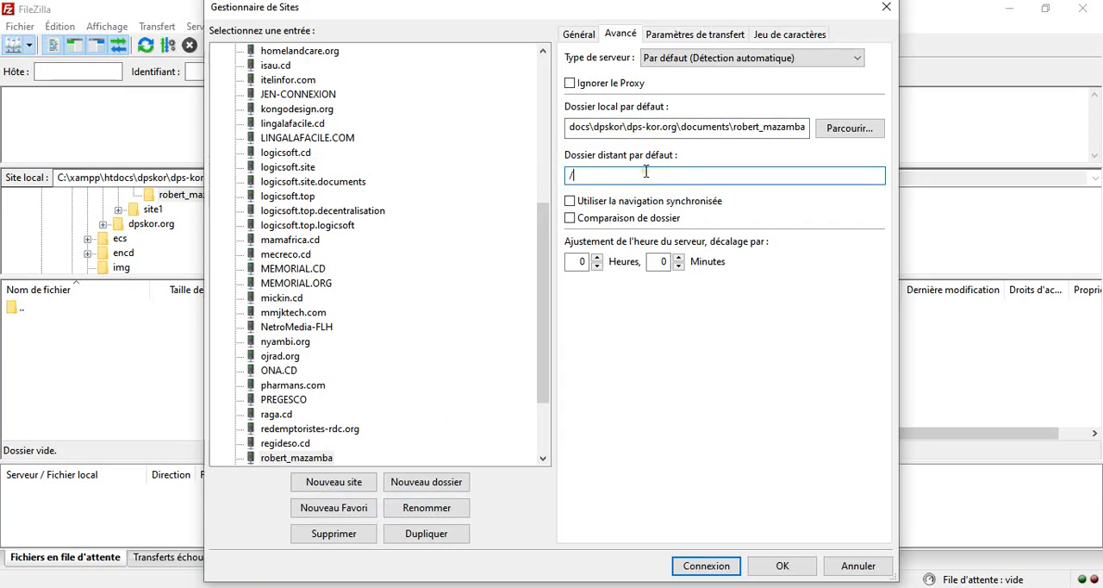
click(569, 202)
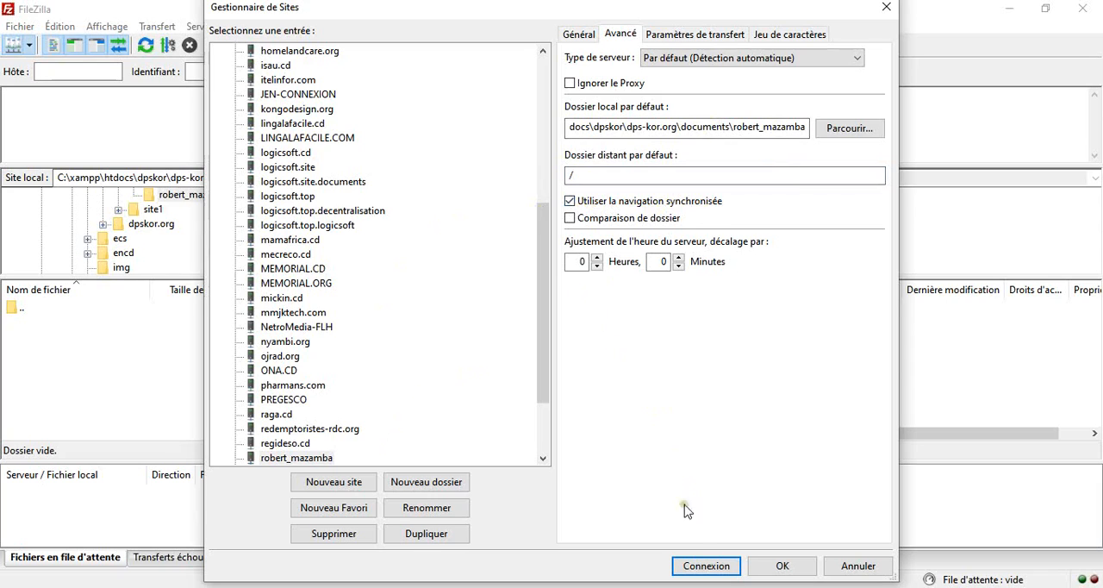
click(702, 567)
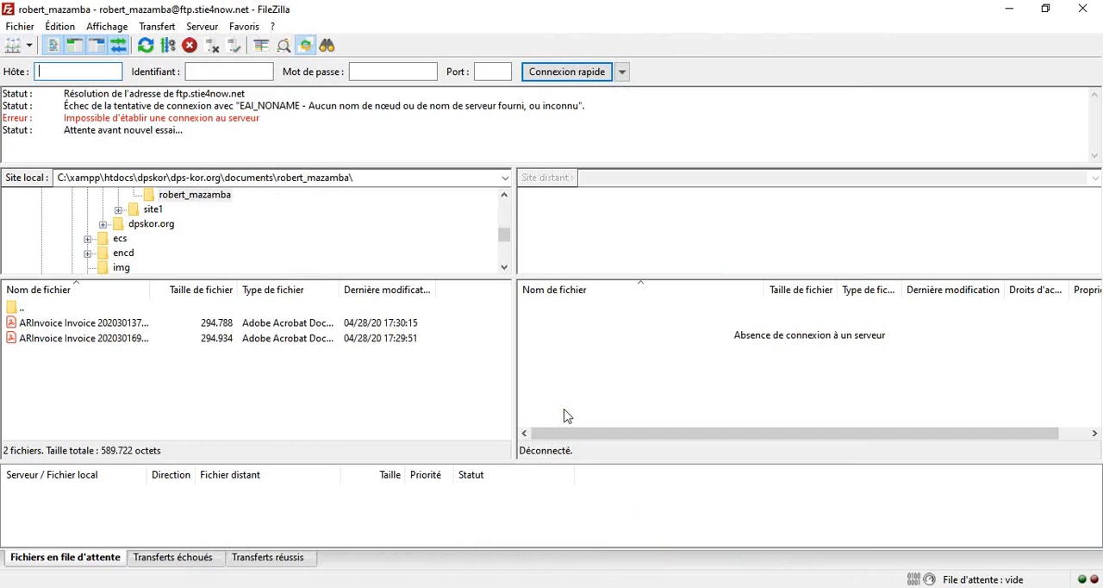
click(320, 393)
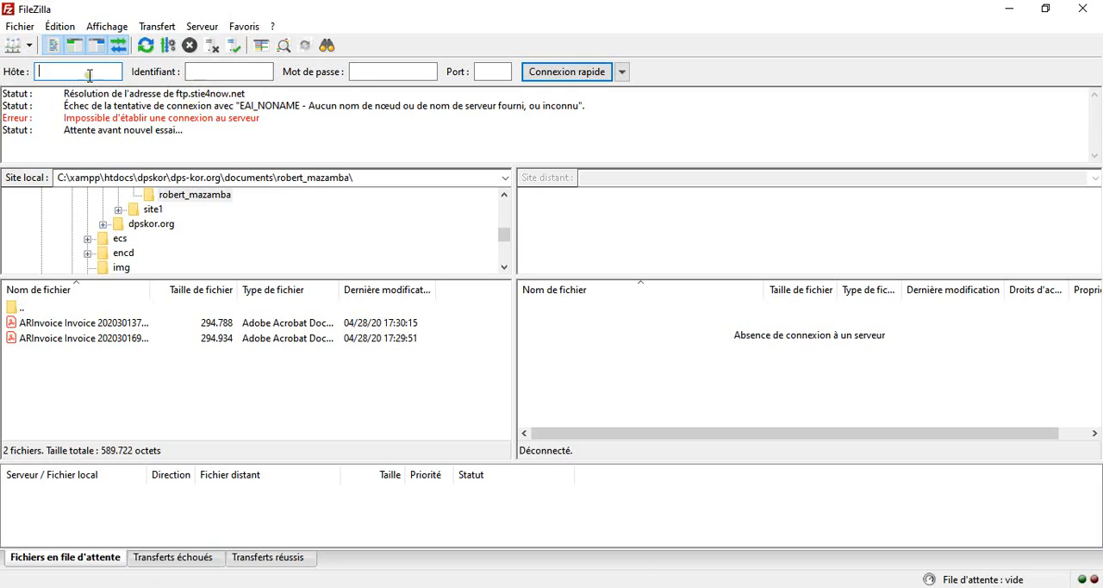
- Correct the site's host to ftp.site4now.net in the Site Manager and connect again
click(12, 49)
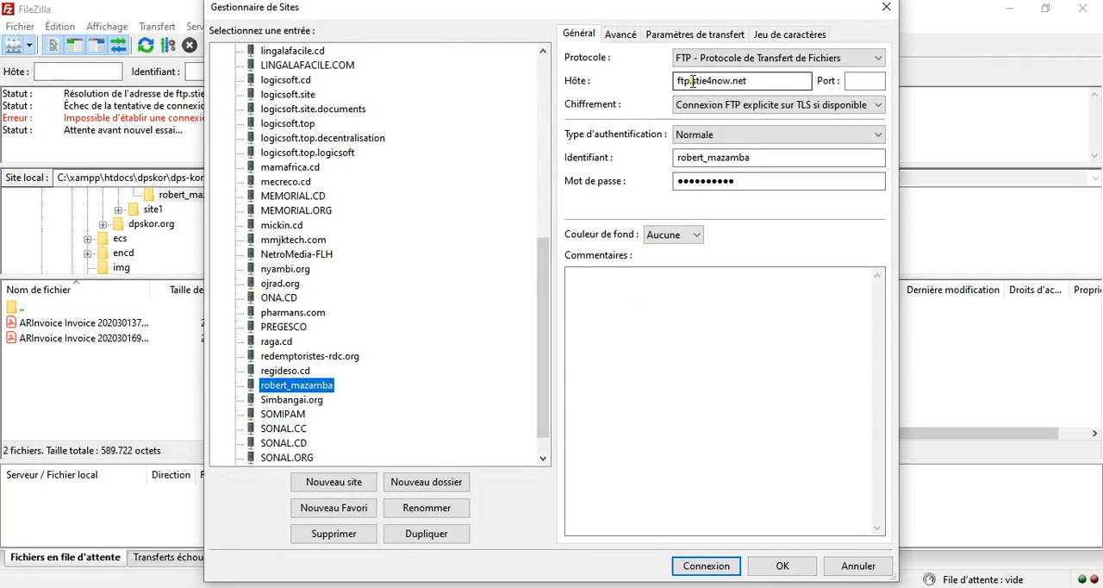
click(694, 80)
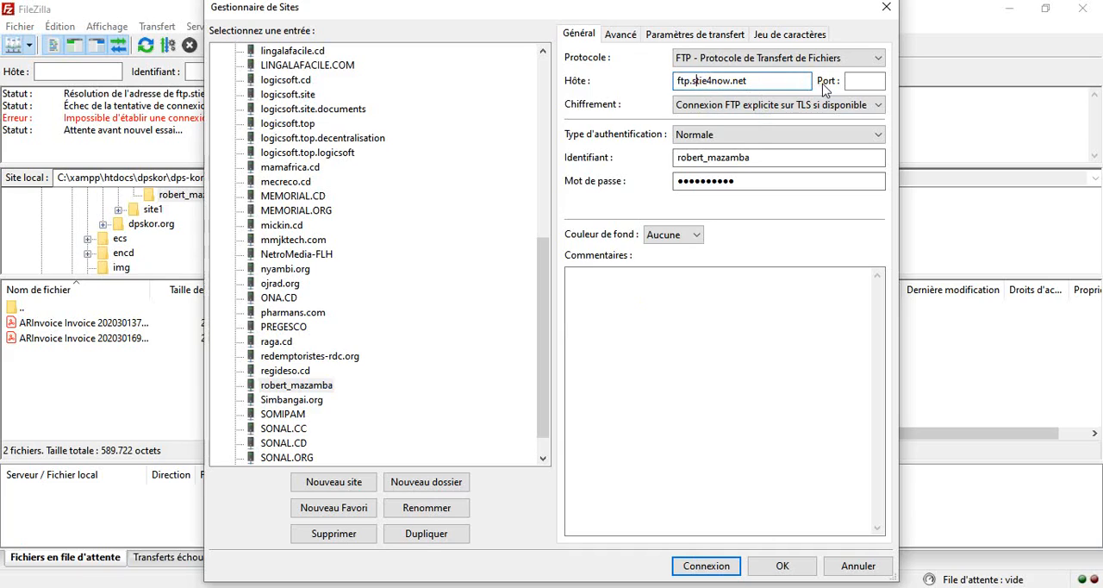
text(i)
key(BackSpace)
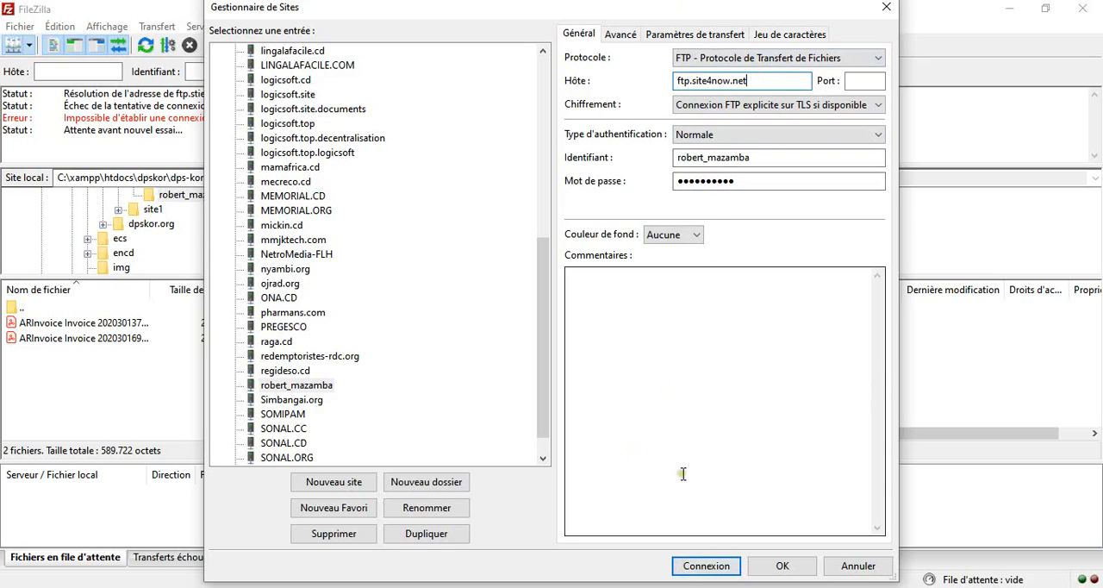
click(706, 565)
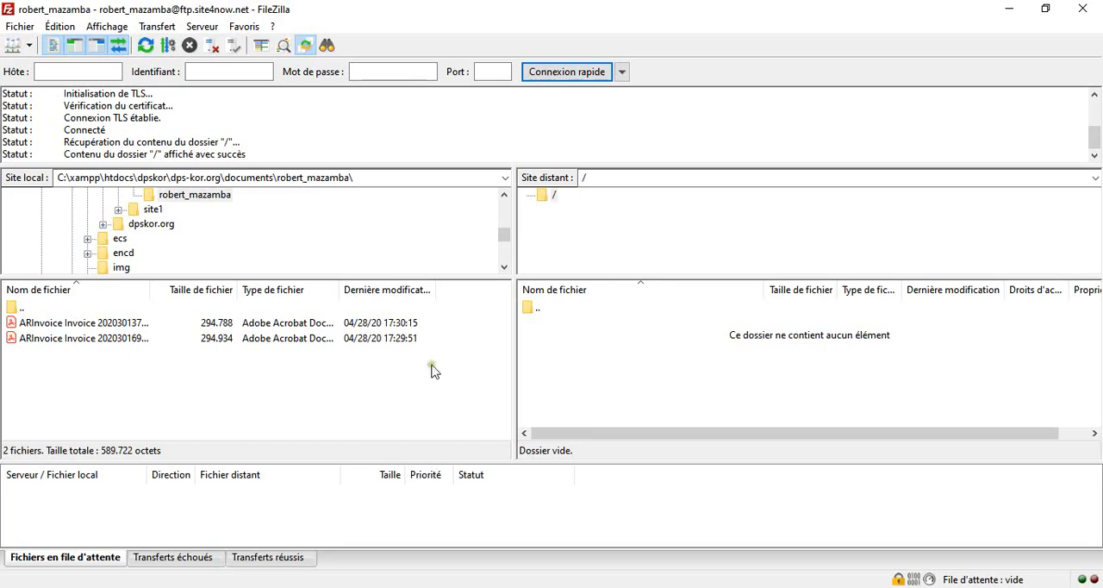
- Upload both ARInvoice Invoice 202030137.pdf and ARInvoice Invoice 202030169.pdf to the remote root folder
click(107, 325)
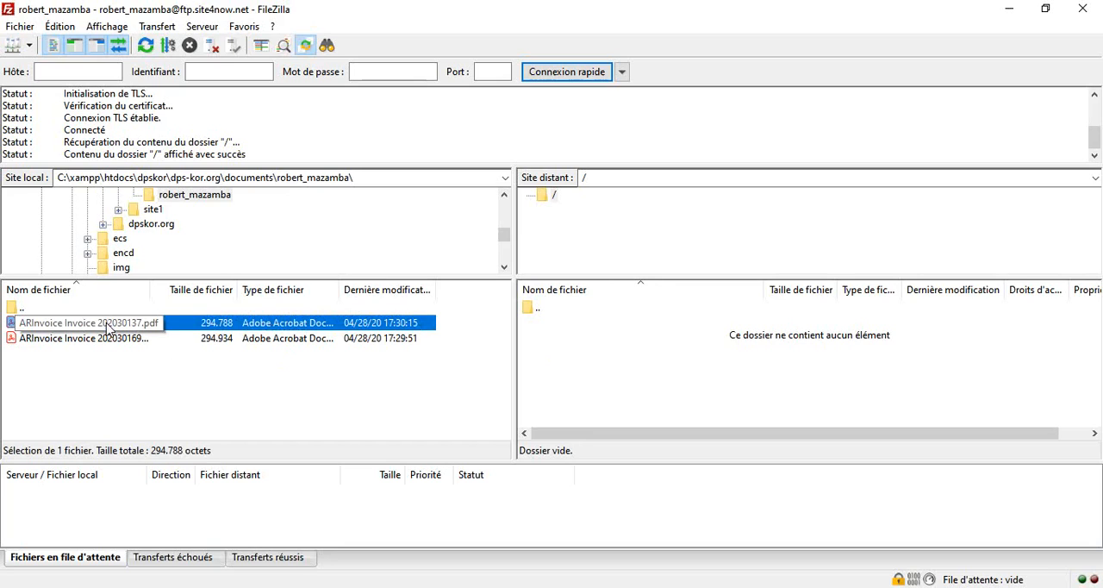
shift+click(102, 340)
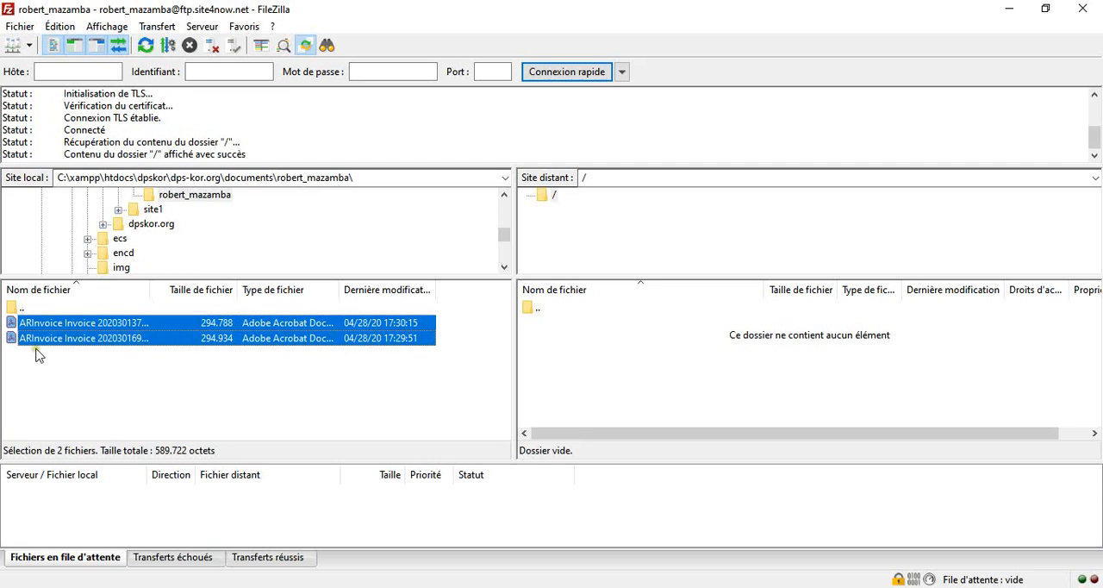
right_click(66, 328)
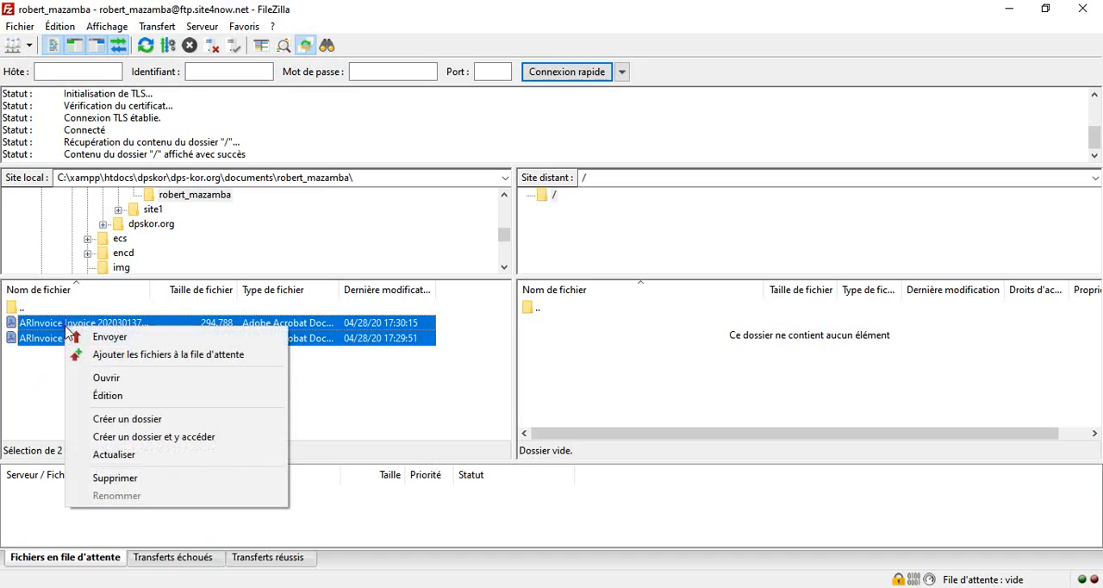
click(96, 336)
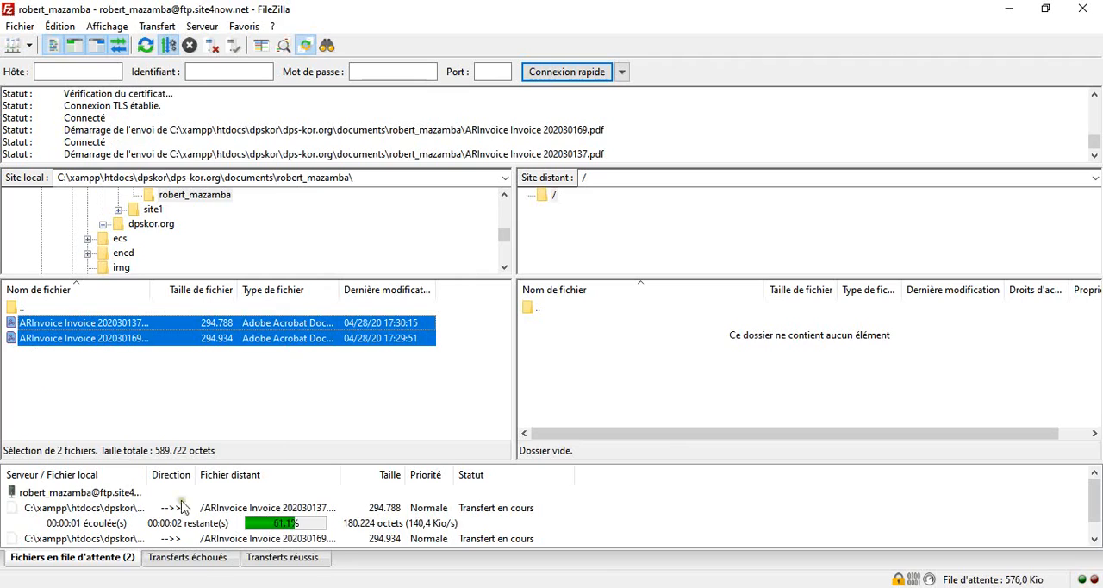
click(287, 383)
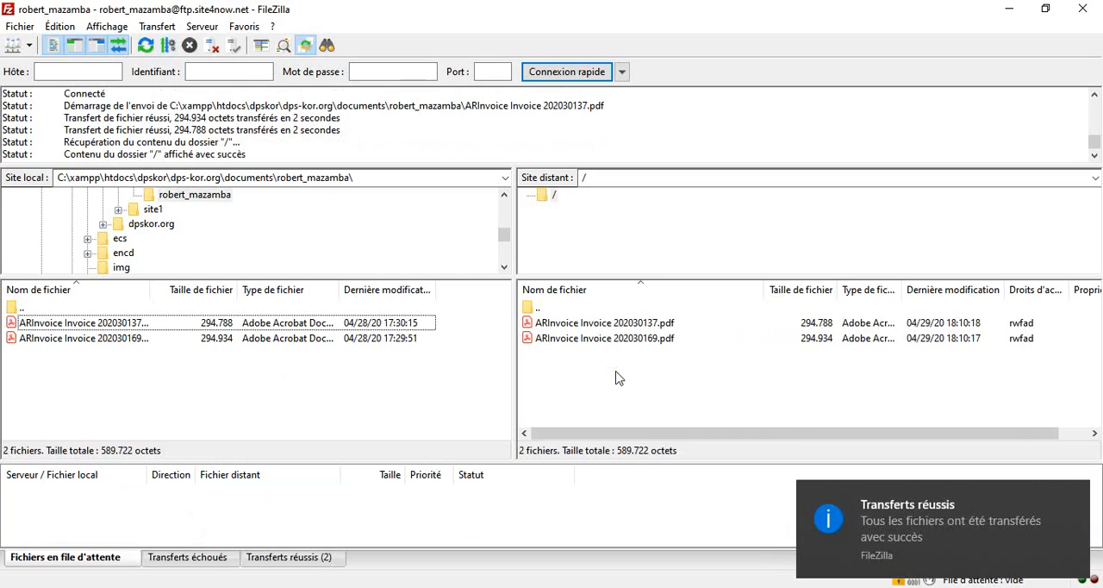
- Resend ARInvoice Invoice 202030169.pdf, always replacing existing files only if the size differs or the source is newer
click(133, 341)
right_click(121, 341)
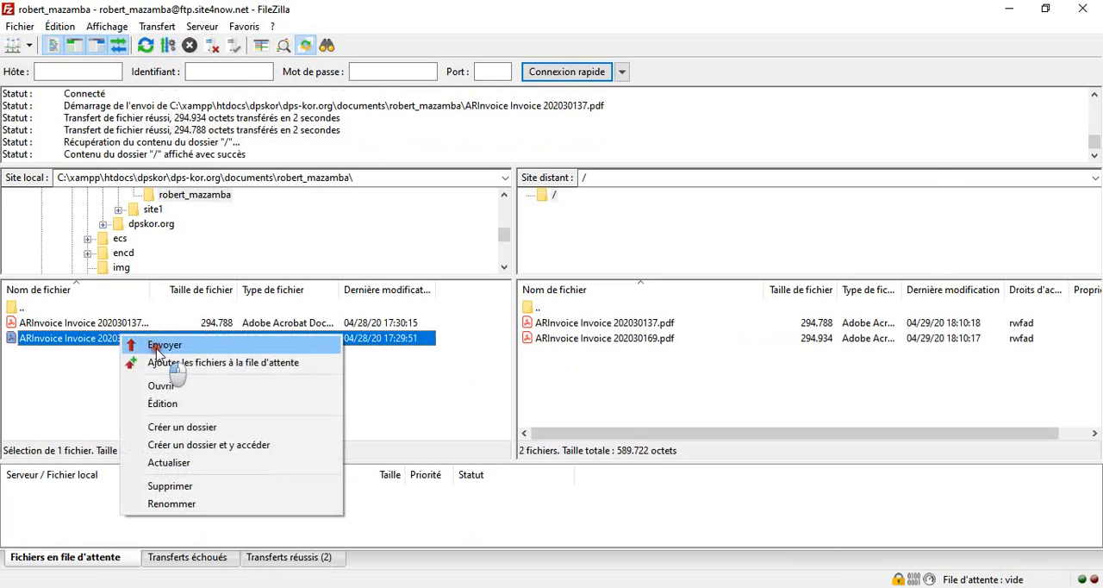
click(169, 346)
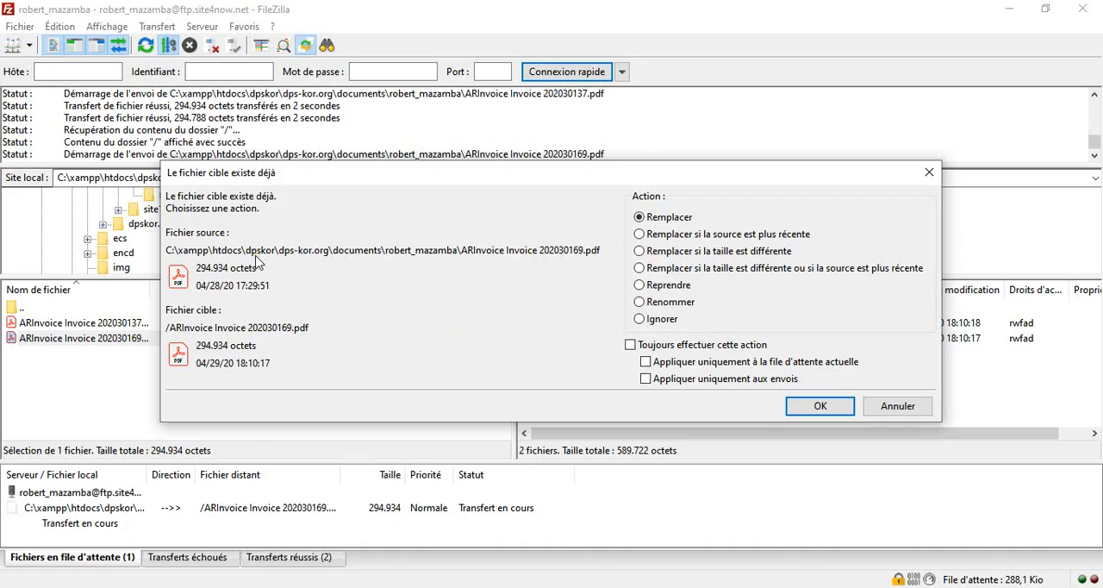
click(638, 269)
click(635, 345)
click(829, 410)
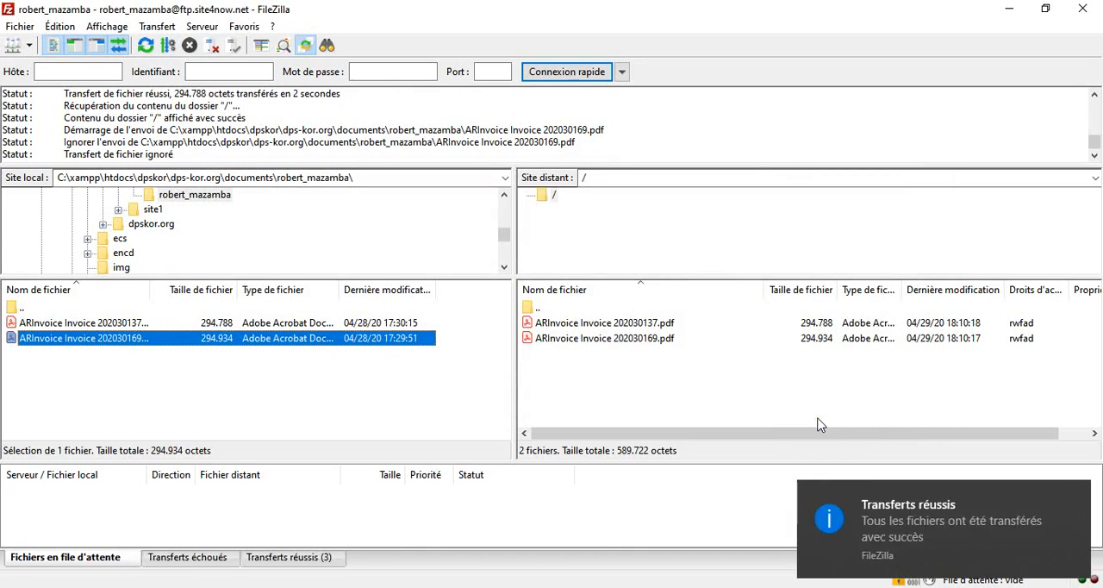
click(607, 382)
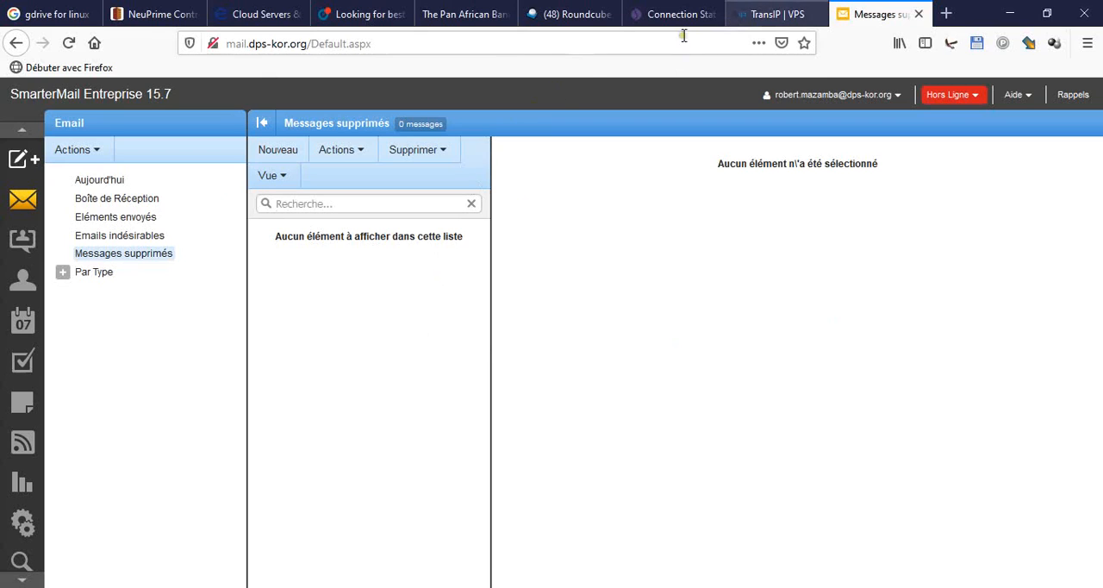
click(511, 44)
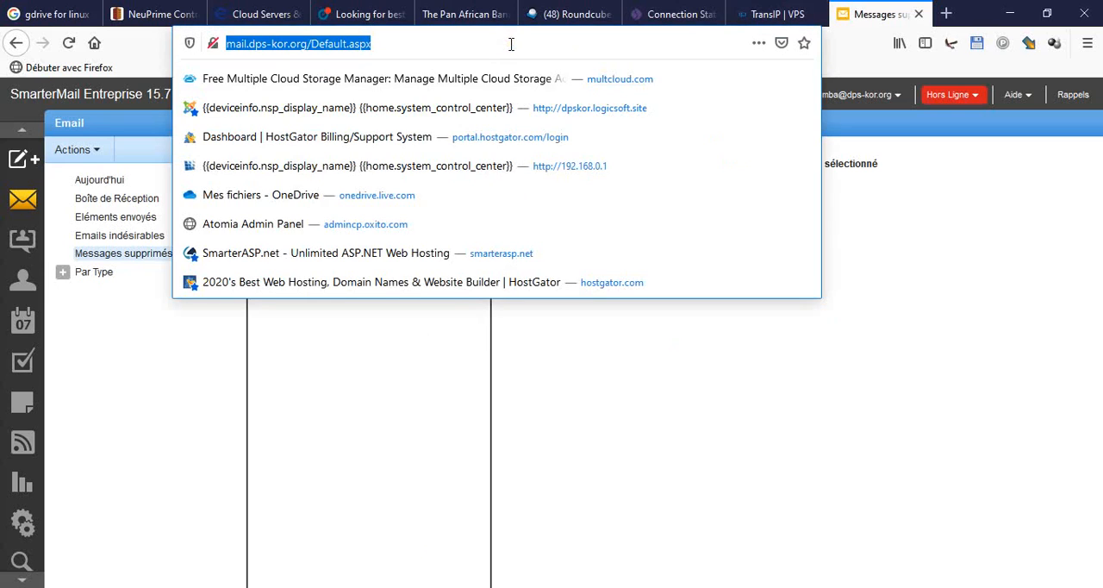
text(sma)
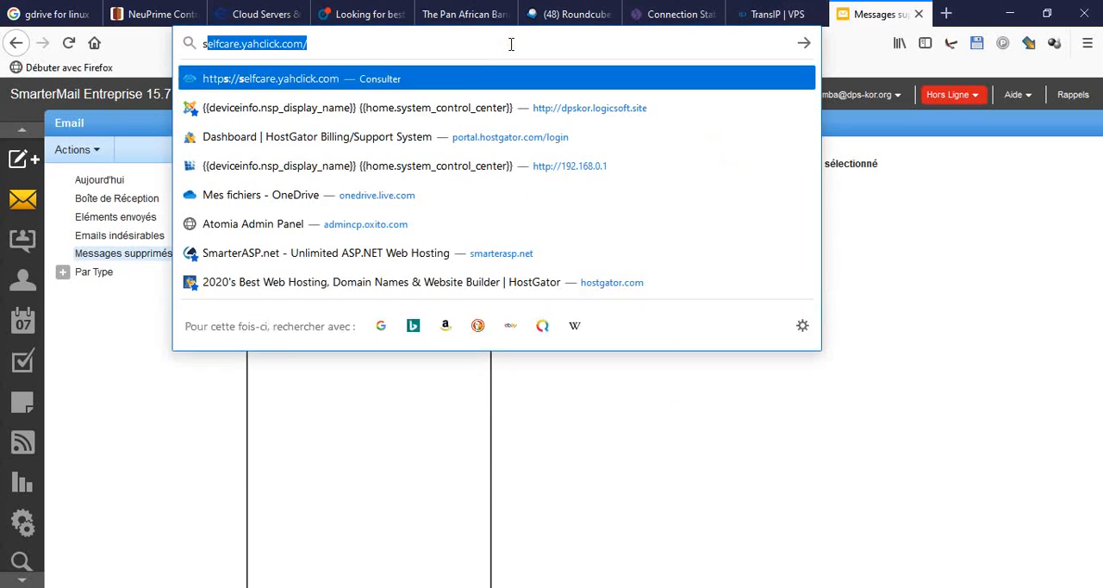
text(rt)
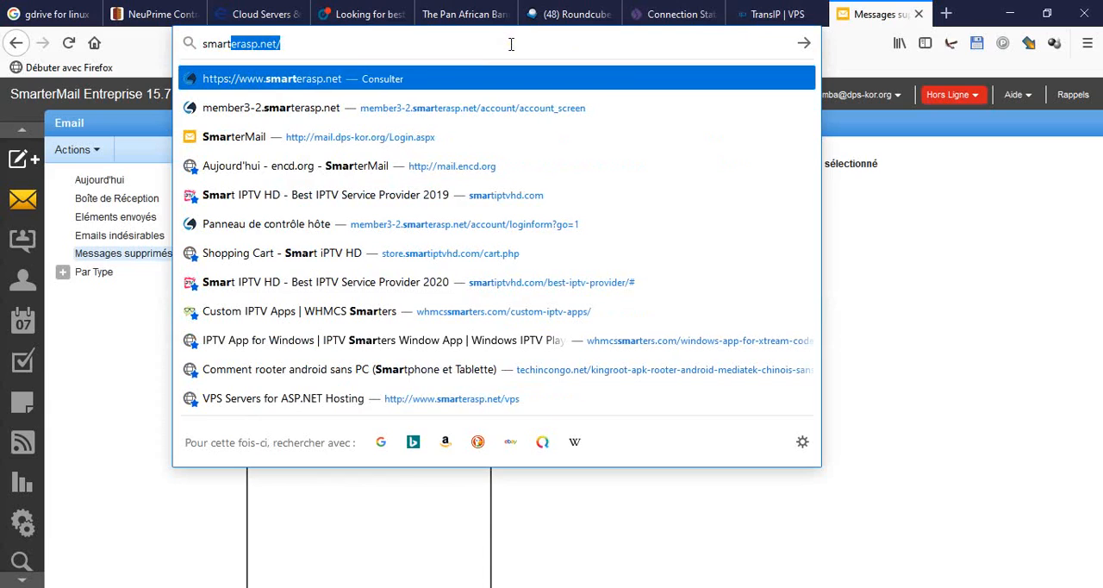
key(Return)
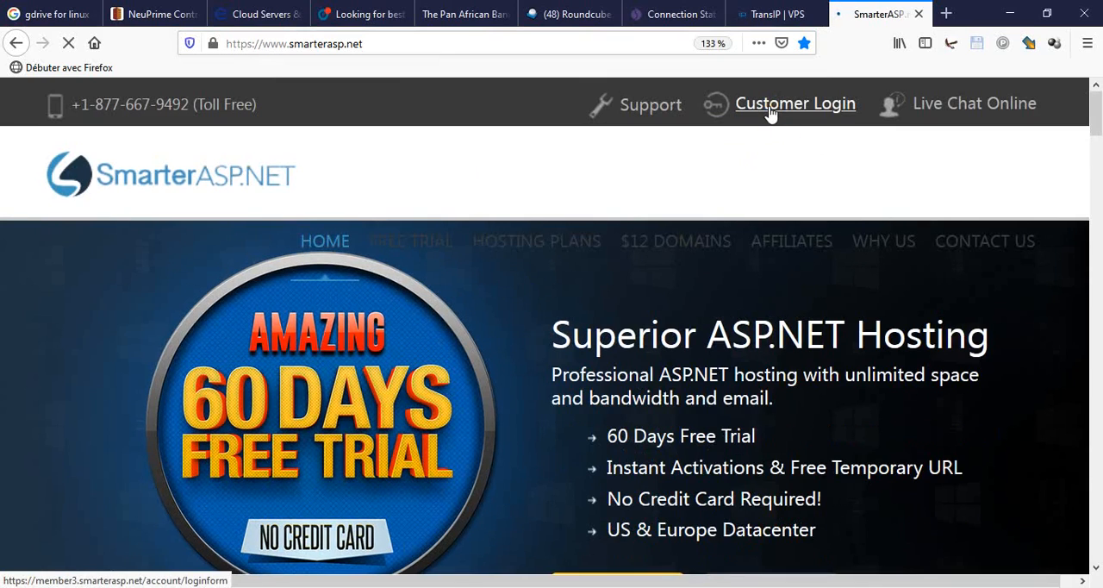
click(772, 105)
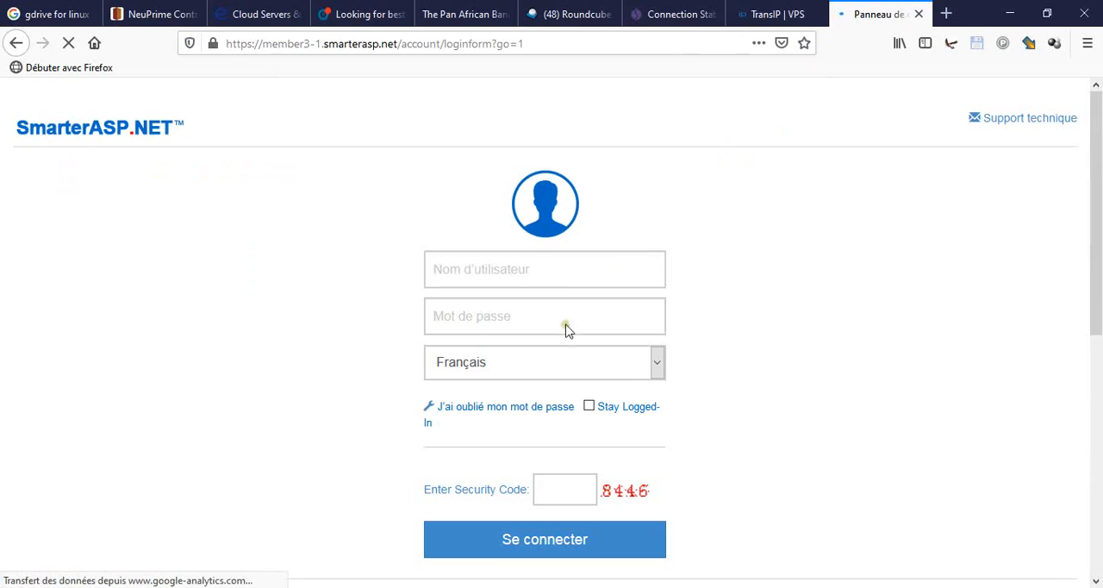
- Log in to the hosting account with the saved username and password, Stay Logged-In enabled, and enter the displayed security code
click(536, 268)
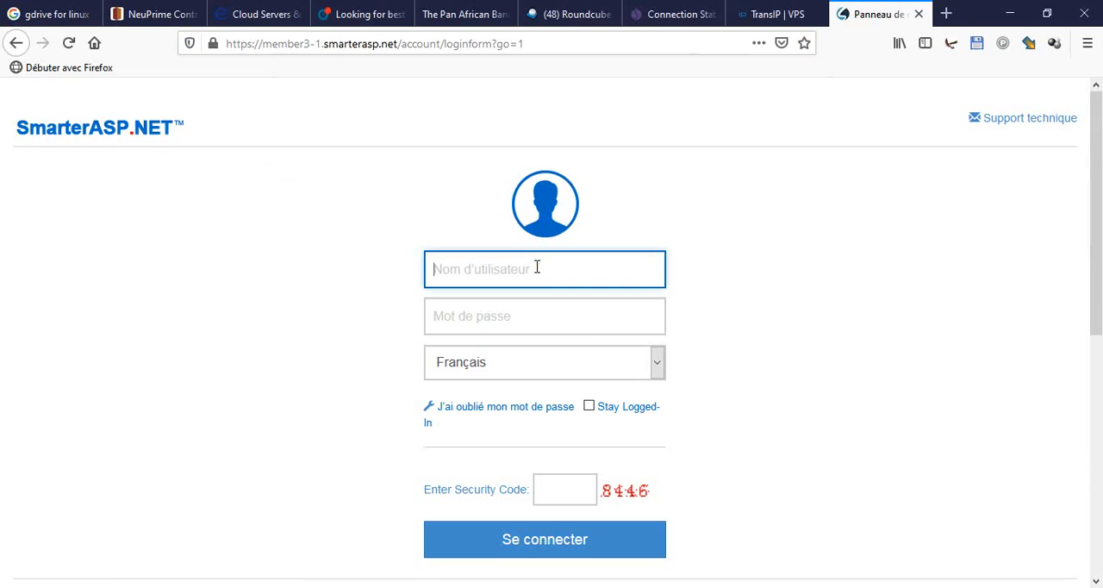
text(dp)
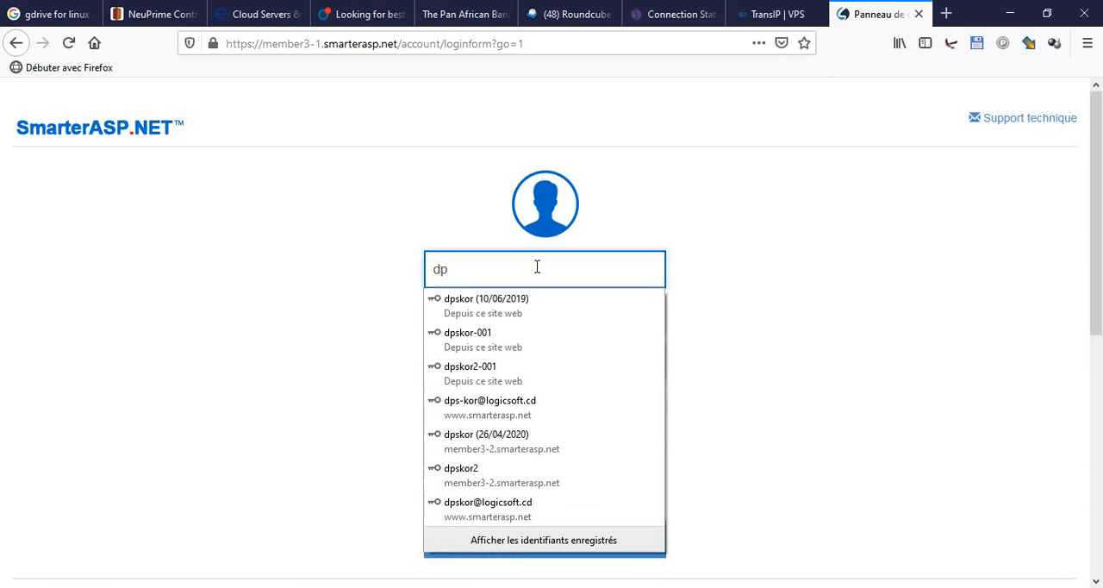
click(457, 474)
click(538, 492)
click(590, 406)
click(566, 482)
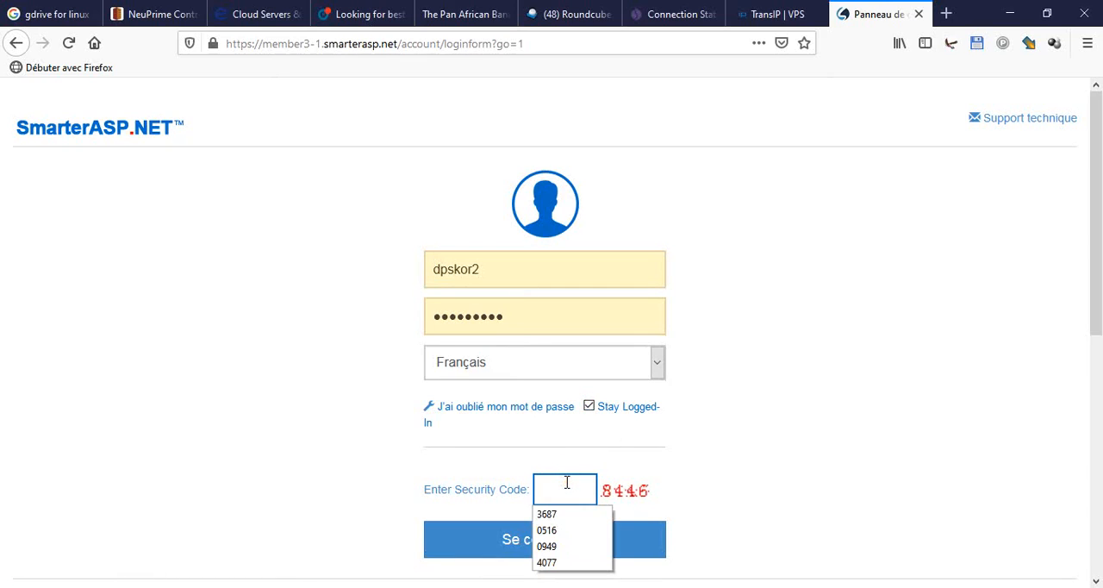
text(8)
click(662, 308)
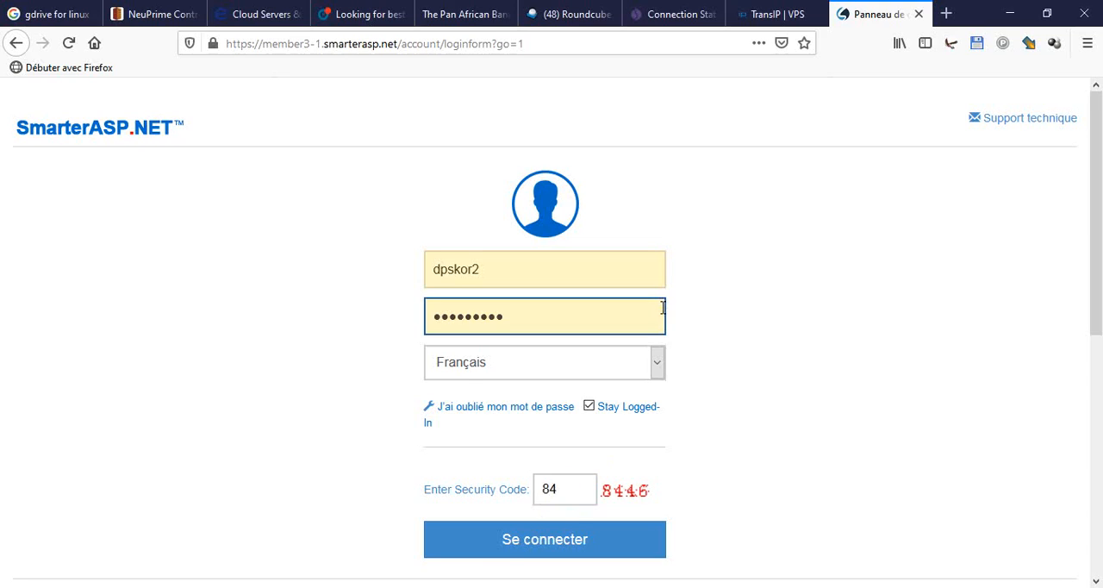
click(575, 496)
click(542, 546)
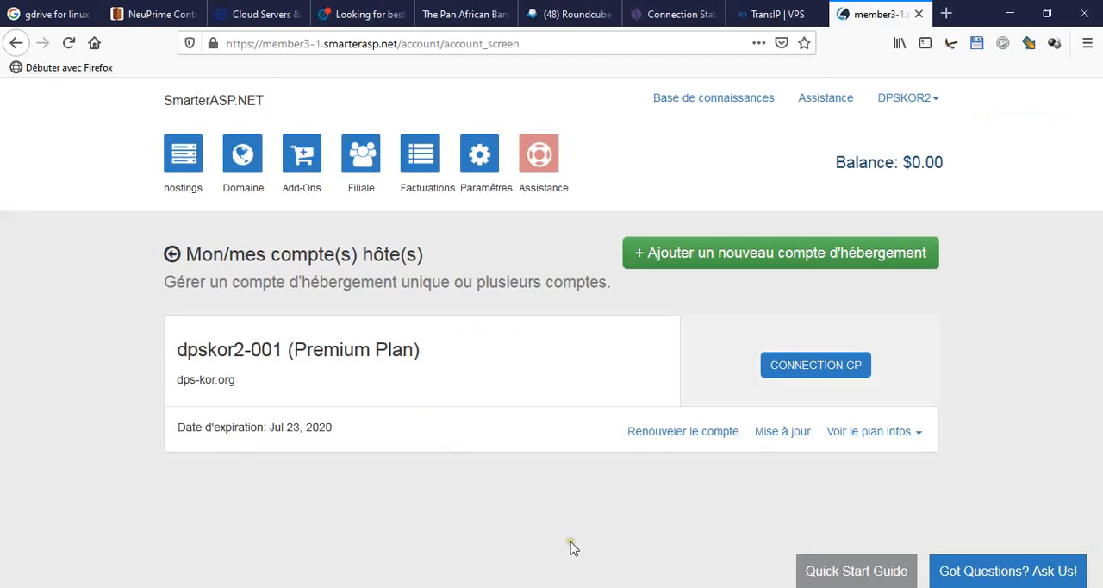
- Open the Premium Plan account's control panel and browse its file manager to the user's personal folder inside ftp
click(815, 367)
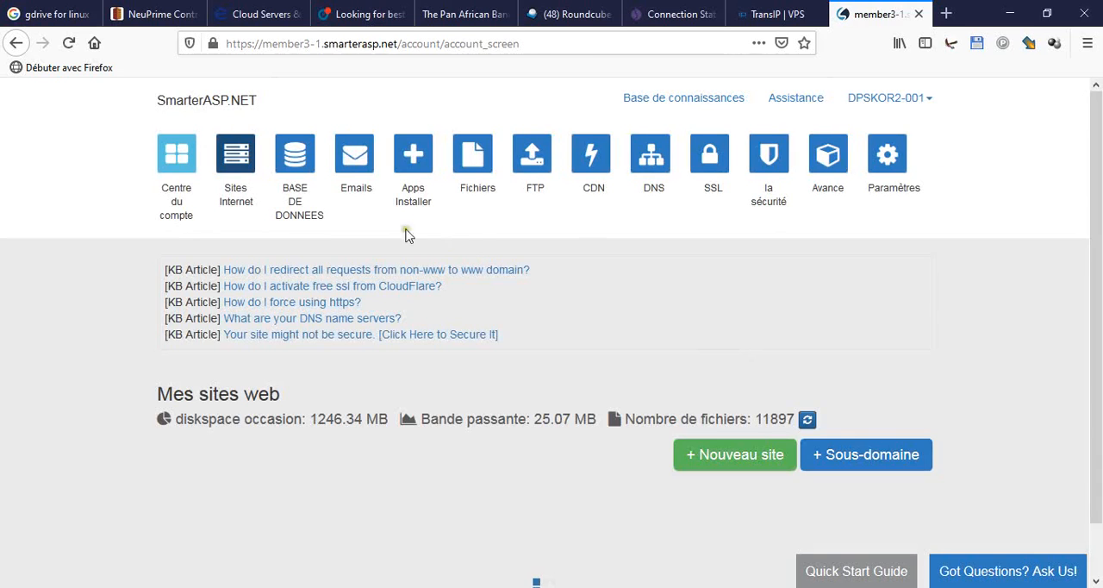
click(477, 162)
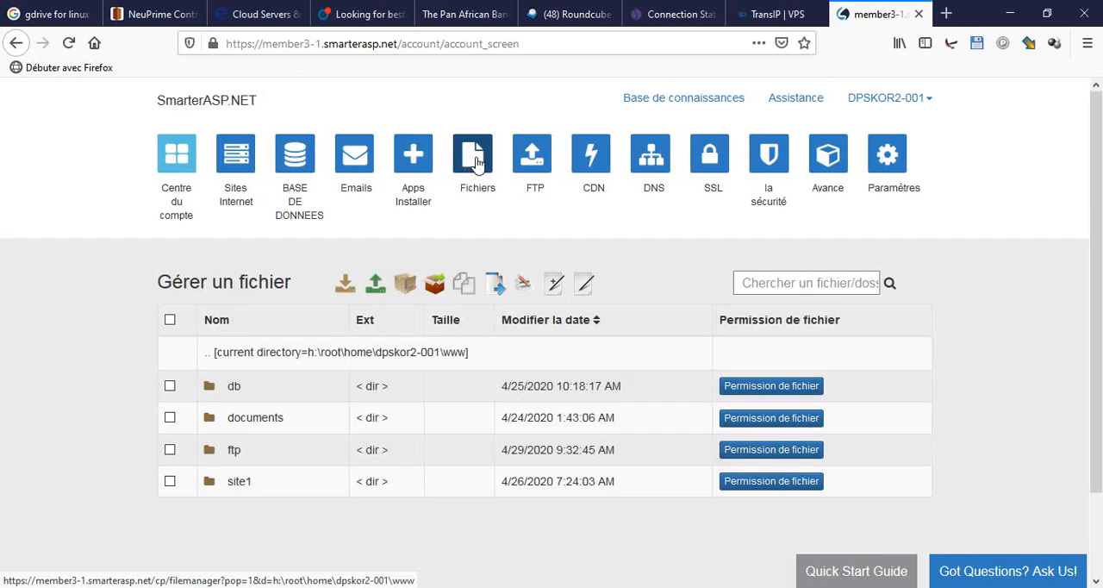
click(236, 456)
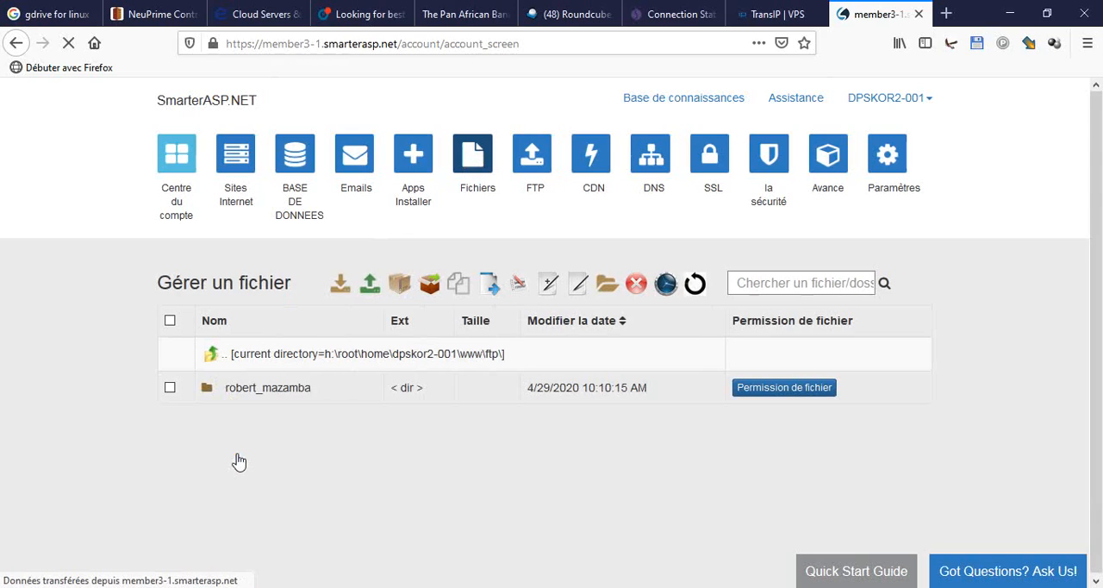
click(270, 392)
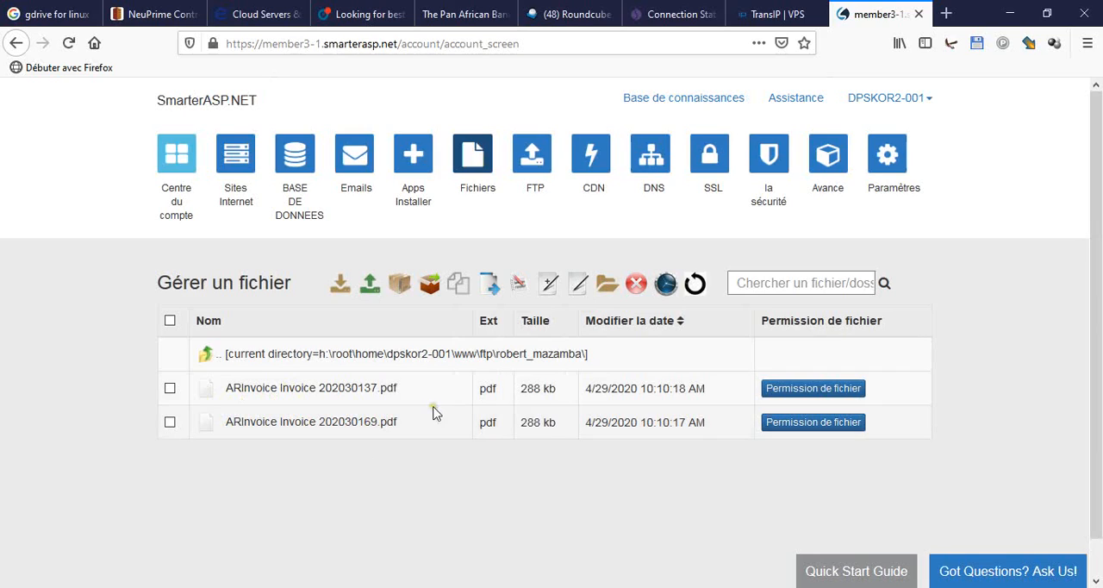
- Delete ARInvoice Invoice 202030137.pdf and ARInvoice Invoice 202030169.pdf from the user's ftp folder on the server
click(169, 390)
click(170, 423)
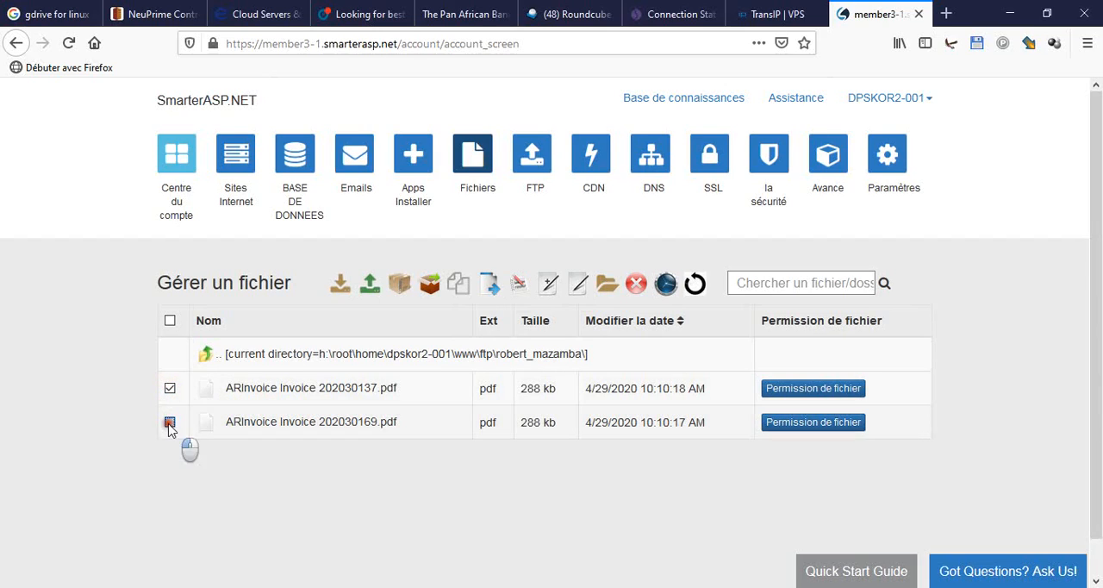
click(636, 286)
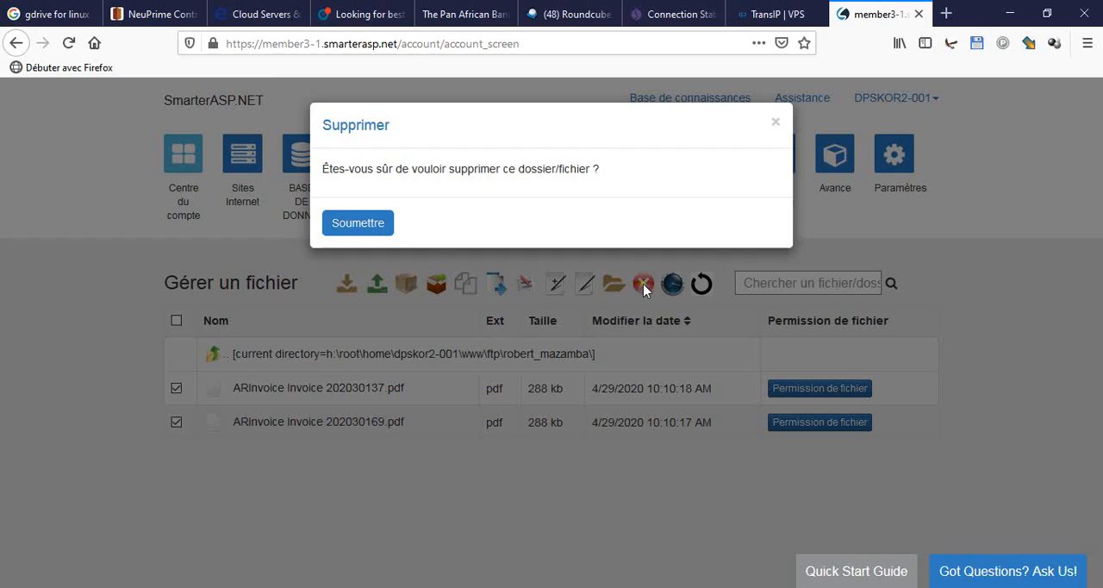
click(359, 225)
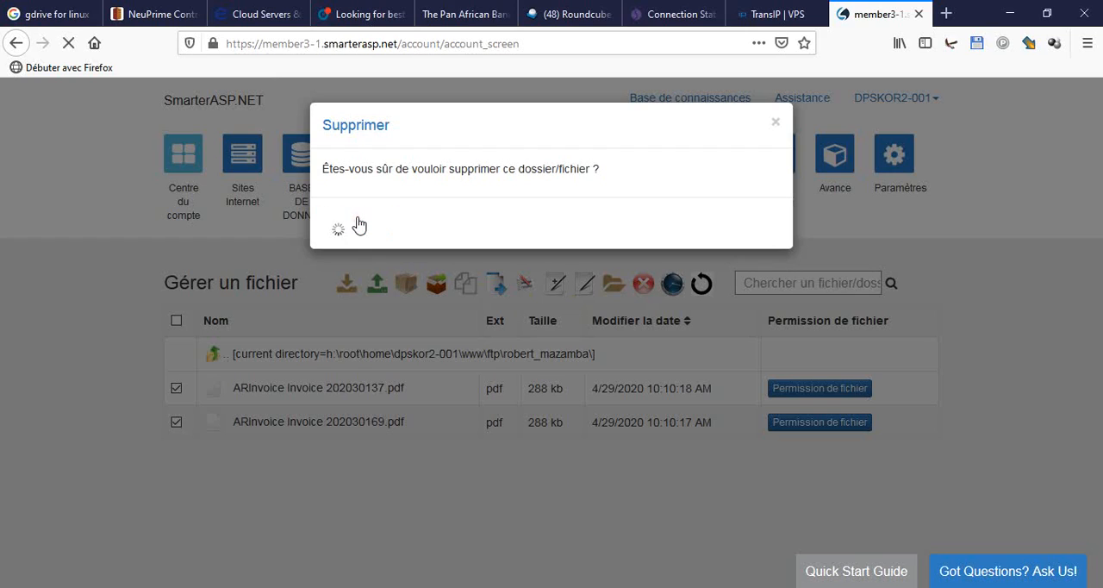